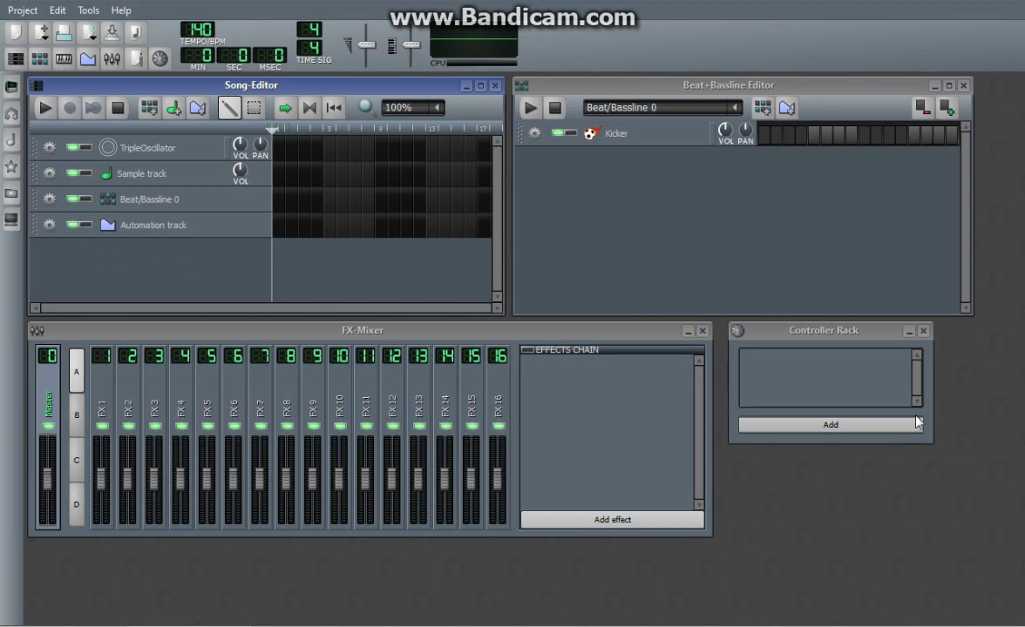
Show the saved project files in the My Projects sidebar tab
left_click(513, 260)
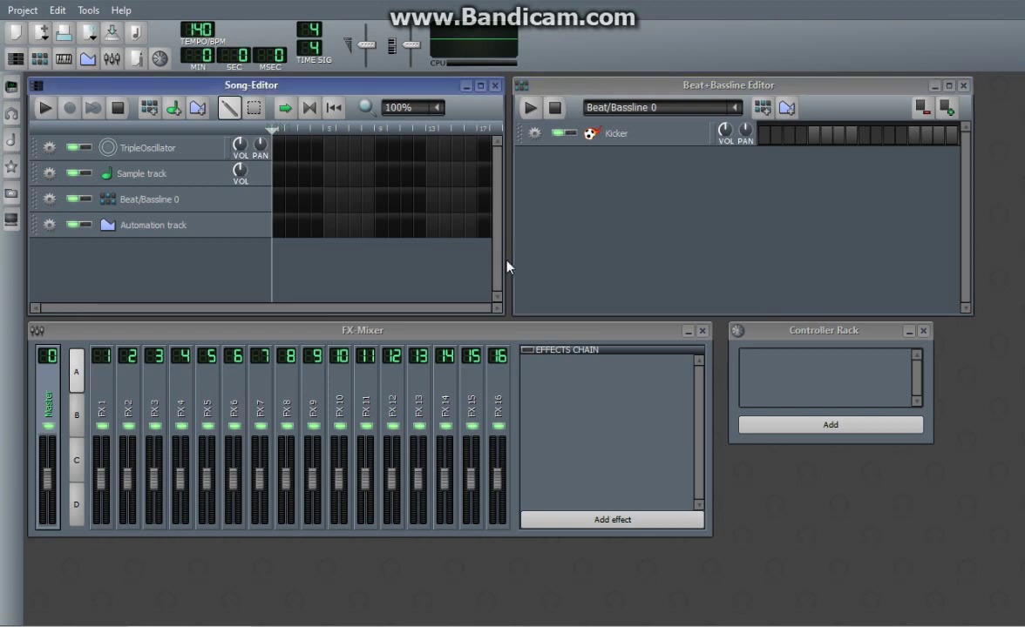
Open LMMS Tutorial Project, discarding the unsaved default project
left_click(11, 113)
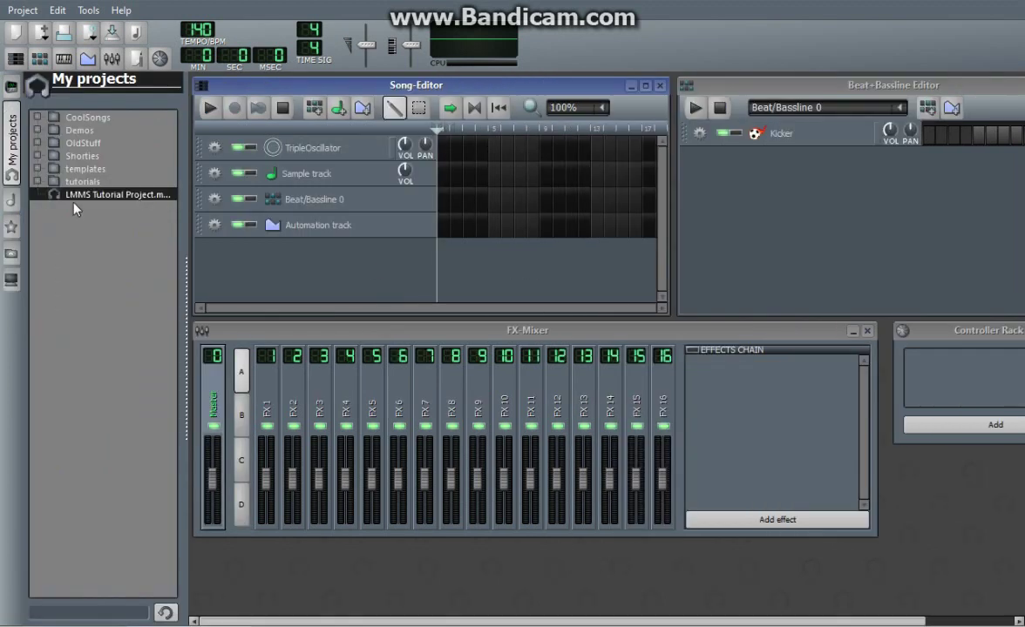
double_click(79, 194)
left_click(517, 336)
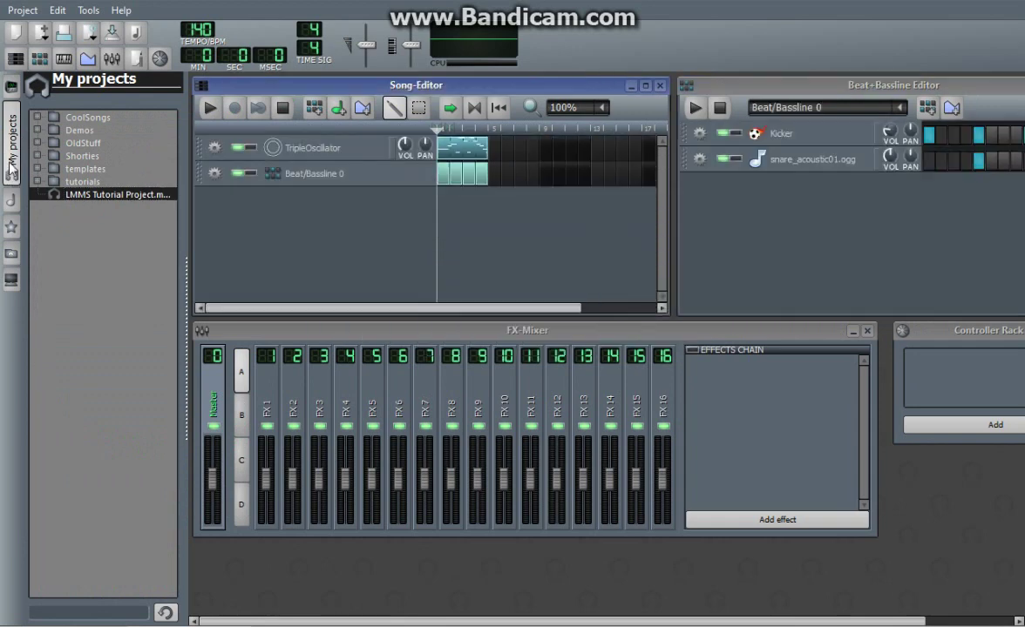
Collapse the sidebar and arrange the Controller Rack, Song-Editor and Beat+Bassline Editor windows
left_click(12, 147)
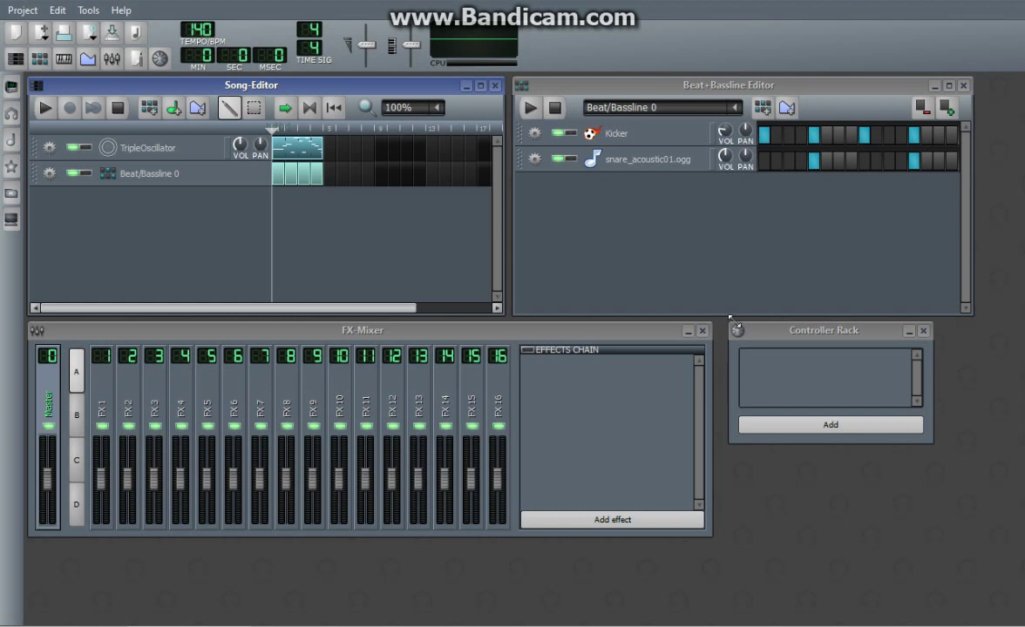
mouse_move(744, 332)
left_mouse_down()
mouse_move(732, 327)
mouse_move(760, 327)
left_mouse_up()
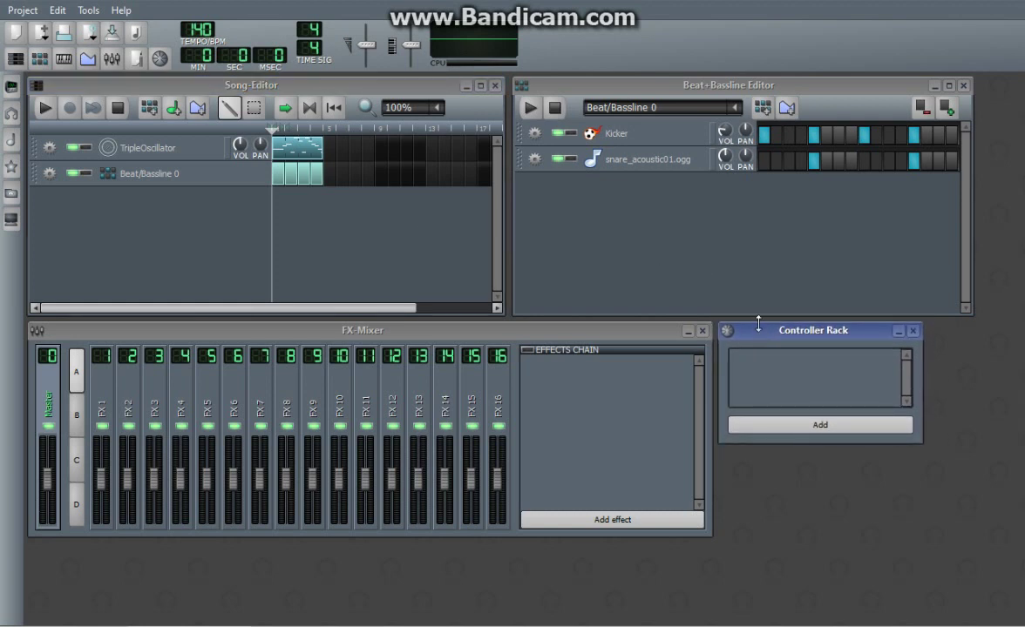
left_click(625, 295)
left_click(440, 257)
left_click(608, 259)
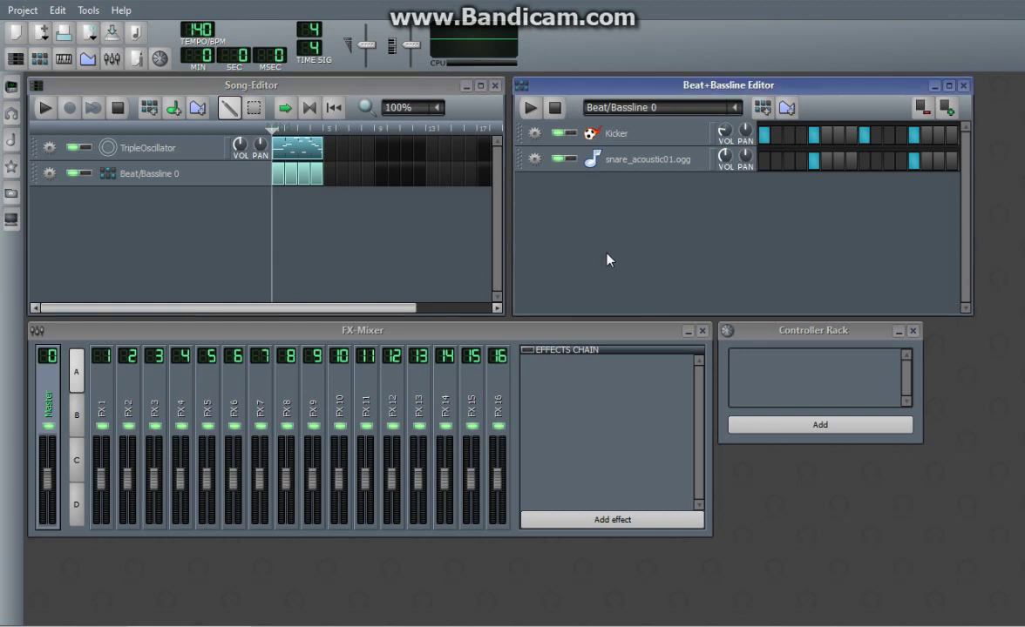
left_click(149, 190)
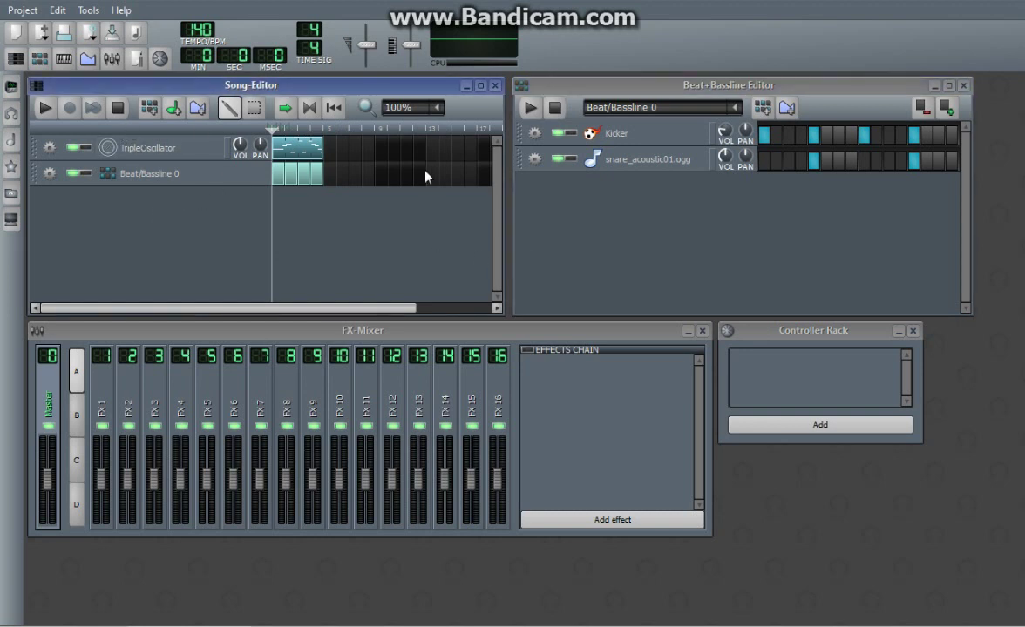
left_click(593, 190)
Enter exact volumes for TripleOscillator oscillators 1, 2 and 3
left_click(222, 179)
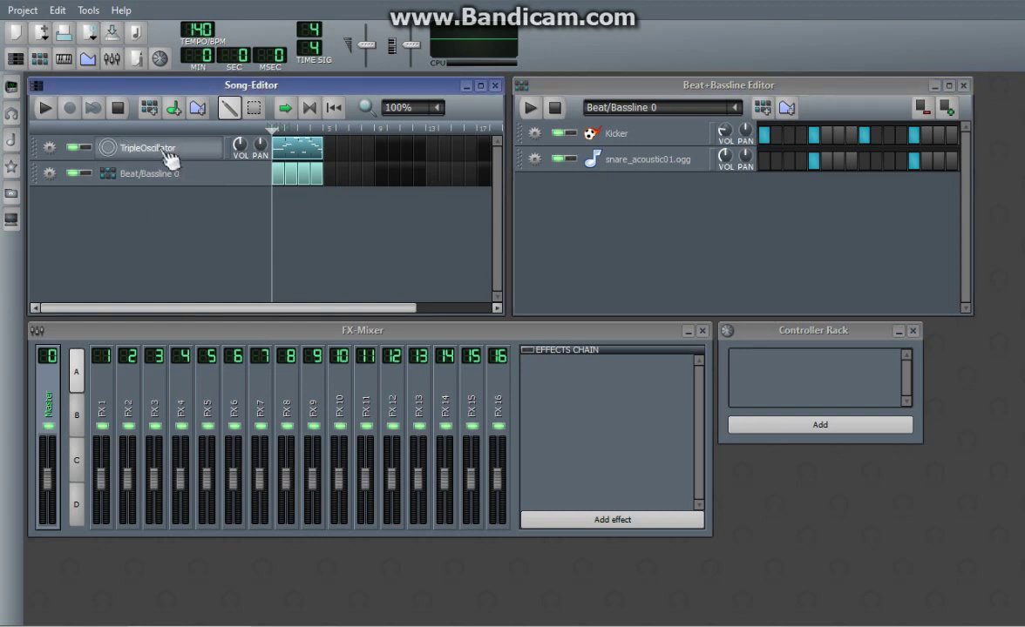
left_click(131, 150)
left_click_drag(892, 271, 529, 144)
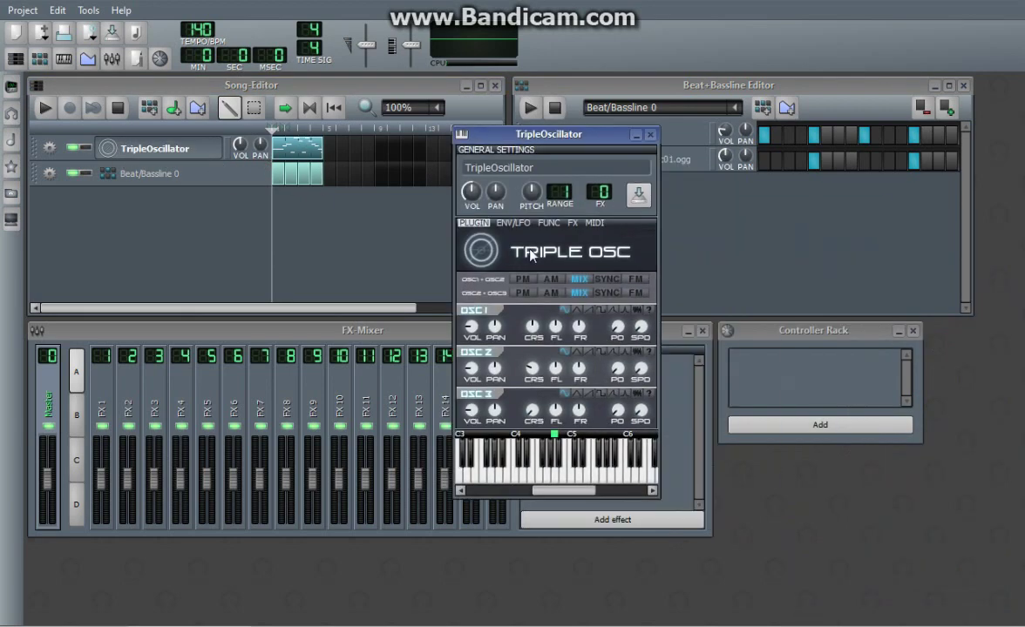
double_click(478, 338)
type("11")
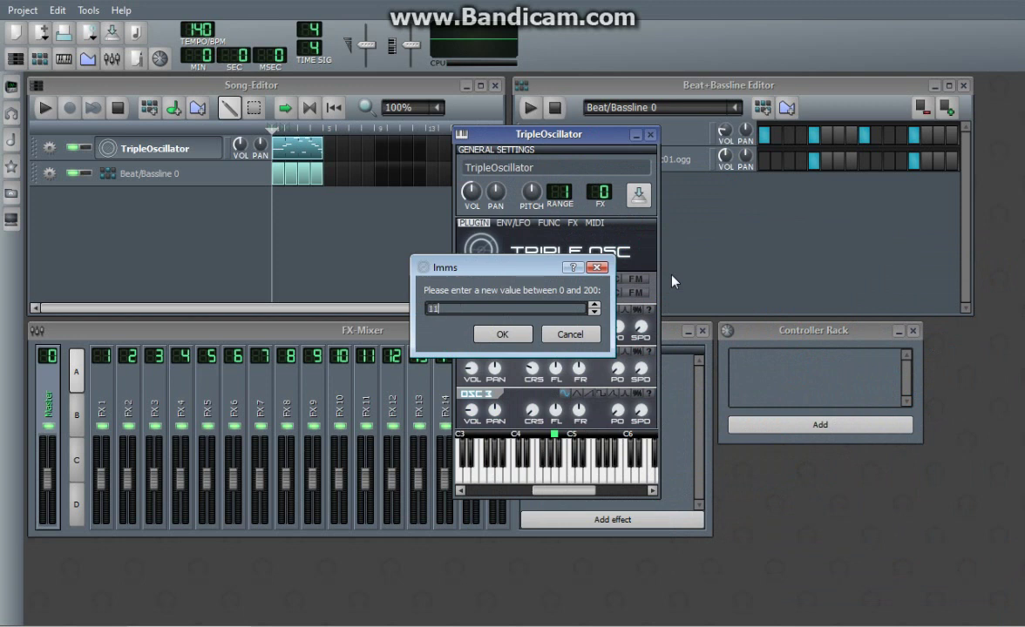
key("Return")
double_click(469, 370)
key("Return")
double_click(494, 417)
key("Return")
left_click(650, 136)
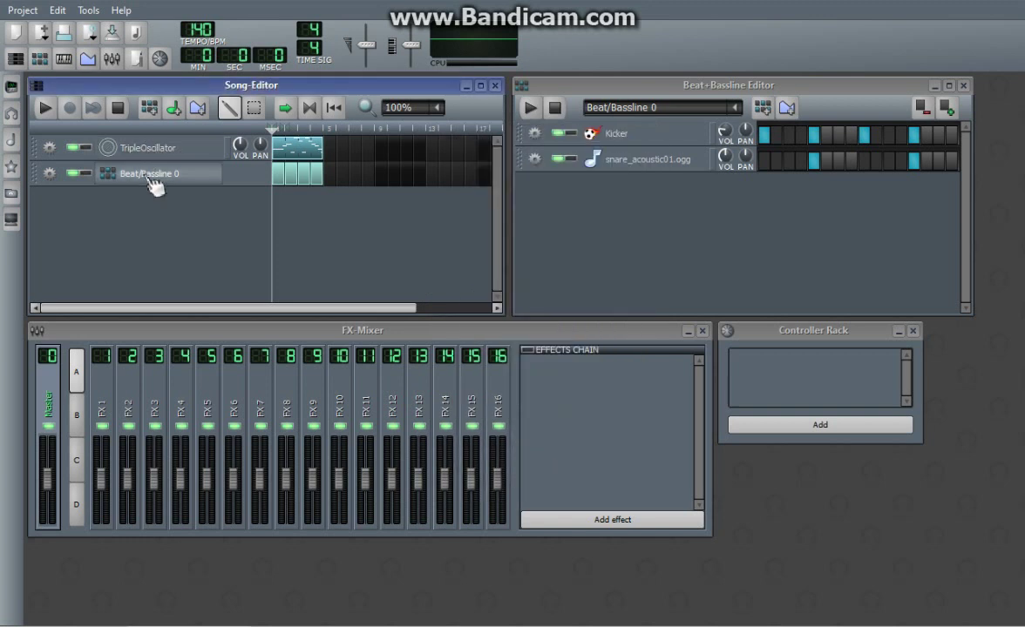
Remove the Kicker, snare_acoustic01 and Beat/Bassline 0 tracks
left_click(534, 133)
left_click(549, 174)
left_click(535, 134)
left_click(570, 173)
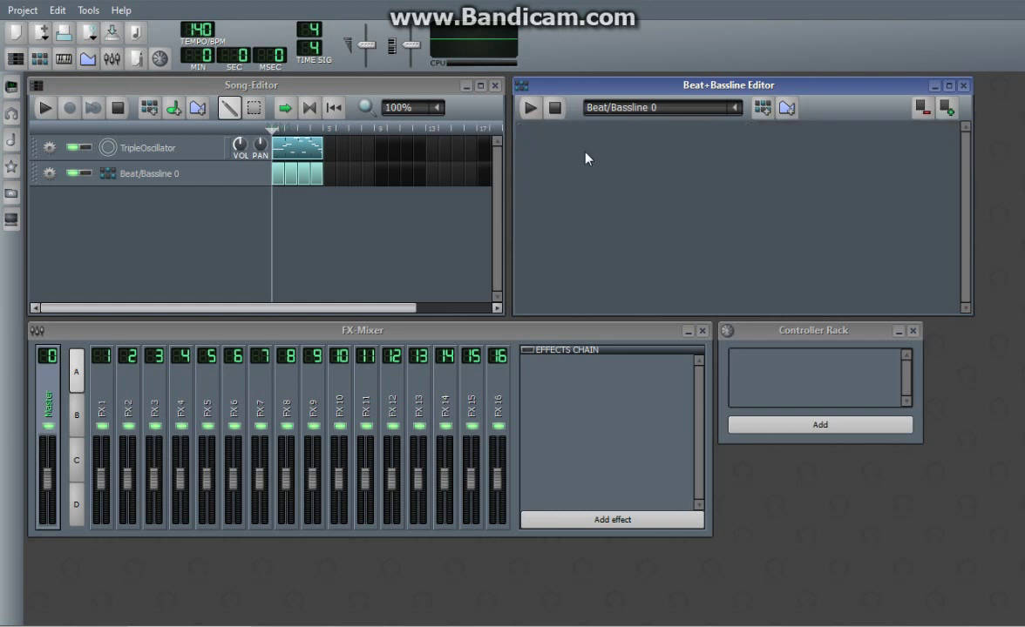
left_click(50, 174)
left_click(78, 217)
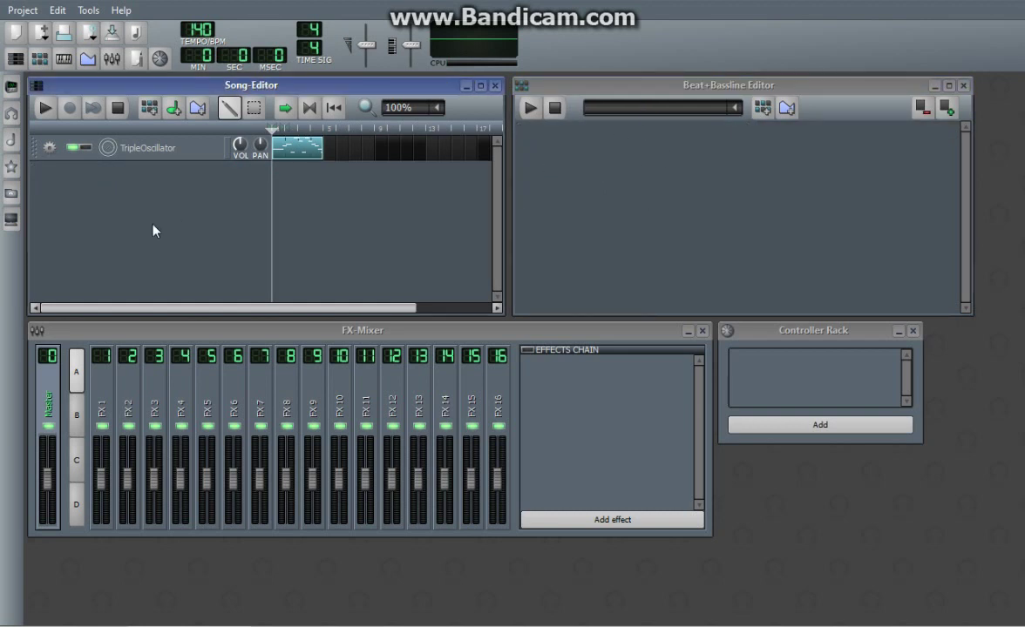
Fine-detune the TripleOscillator oscillators to -10 and 10
left_click(153, 148)
left_click_drag(568, 138, 427, 127)
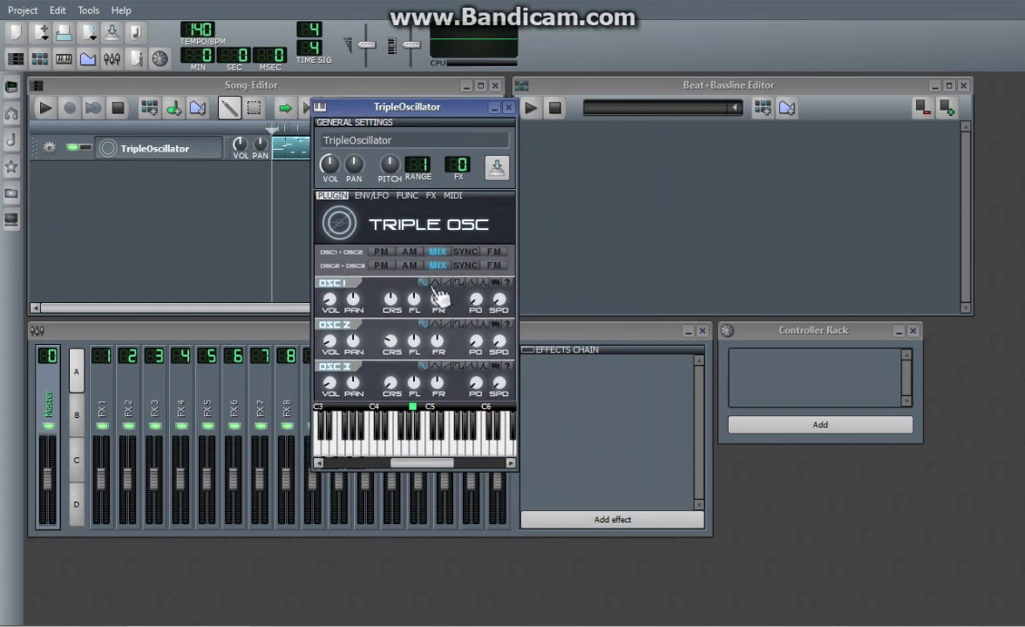
double_click(437, 301)
key("Escape")
double_click(438, 306)
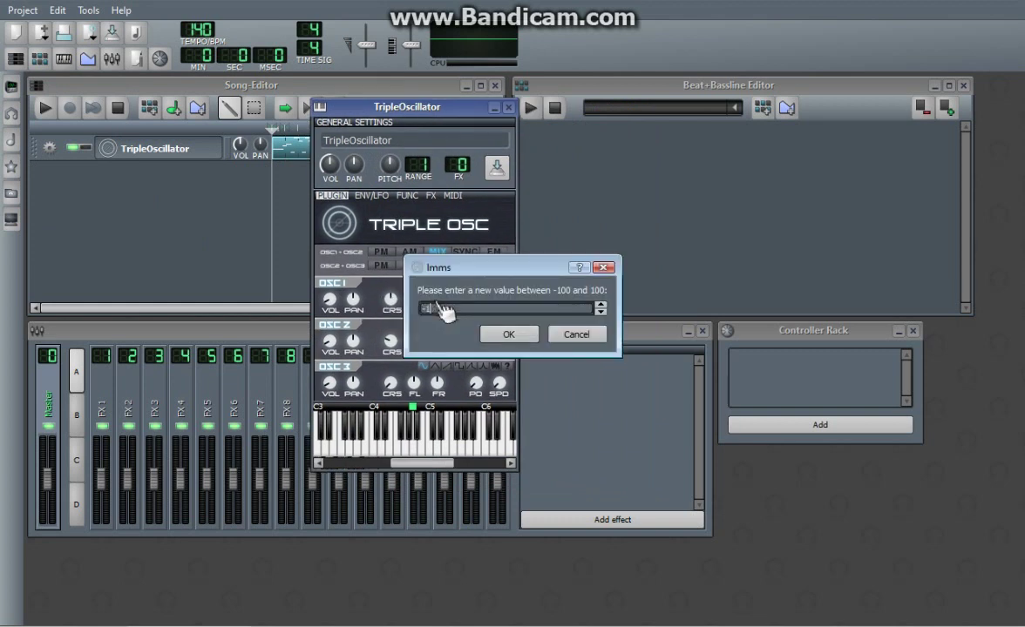
key("Escape")
double_click(422, 341)
left_click(488, 305)
key("Return")
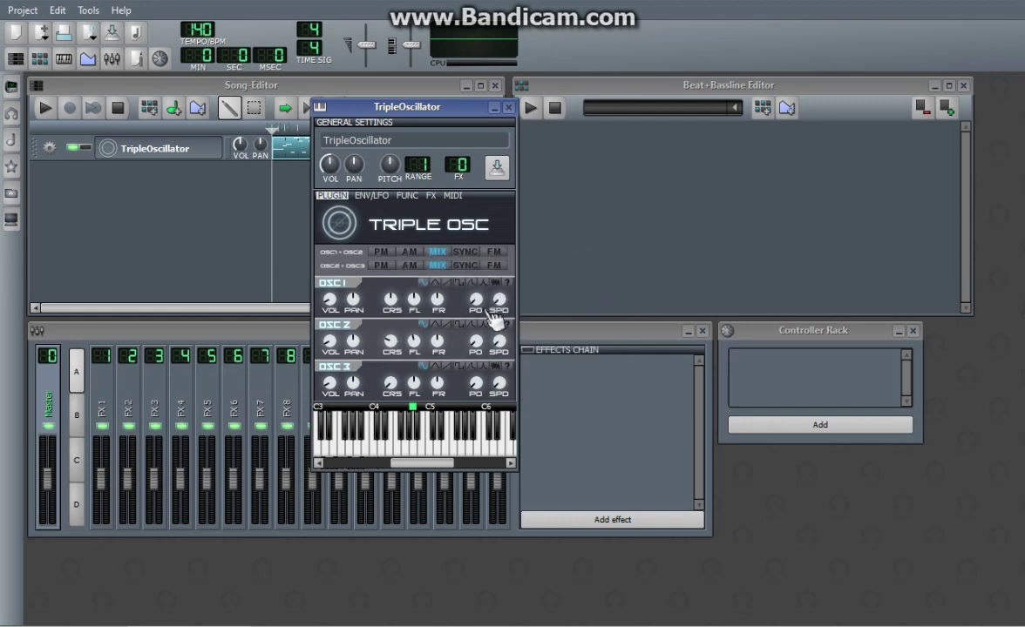
double_click(438, 347)
type("10")
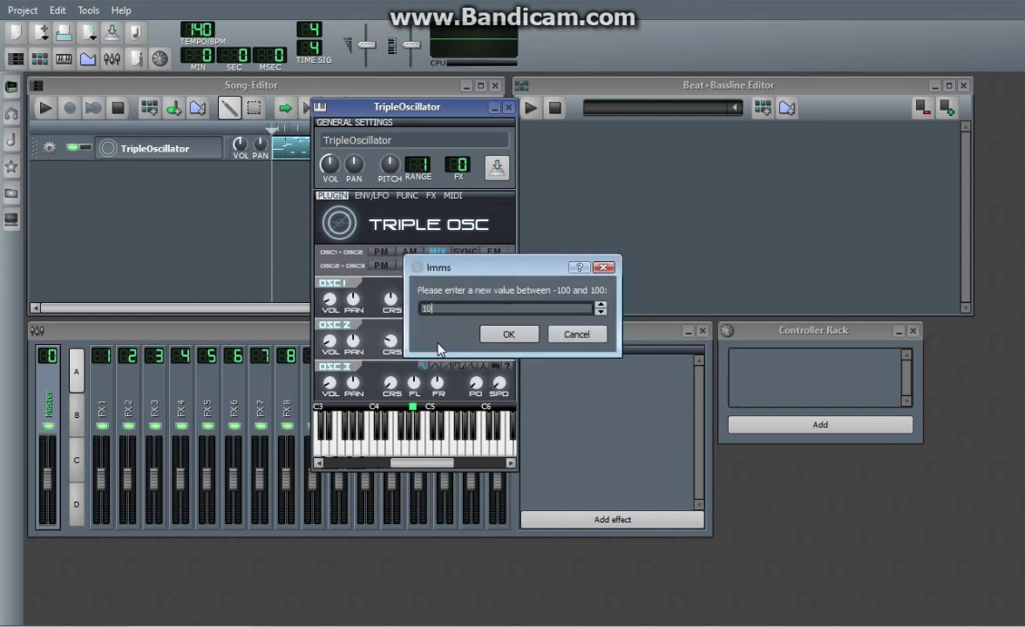
key("Return")
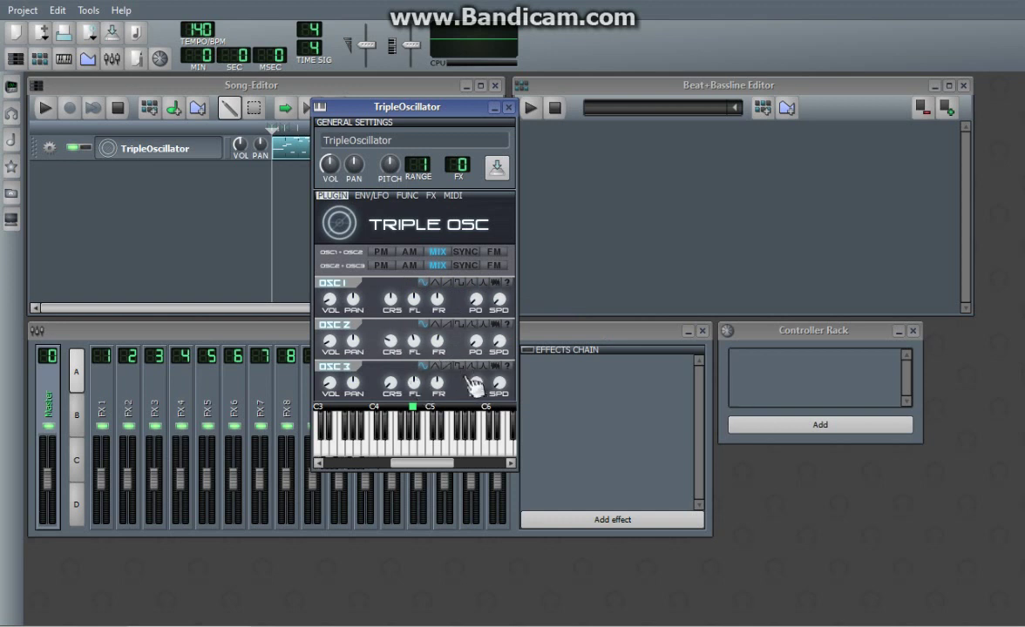
Enter exact stereo phase values for oscillators 1 and 2
double_click(500, 301)
key("BackSpace")
key("BackSpace")
key("Return")
double_click(502, 343)
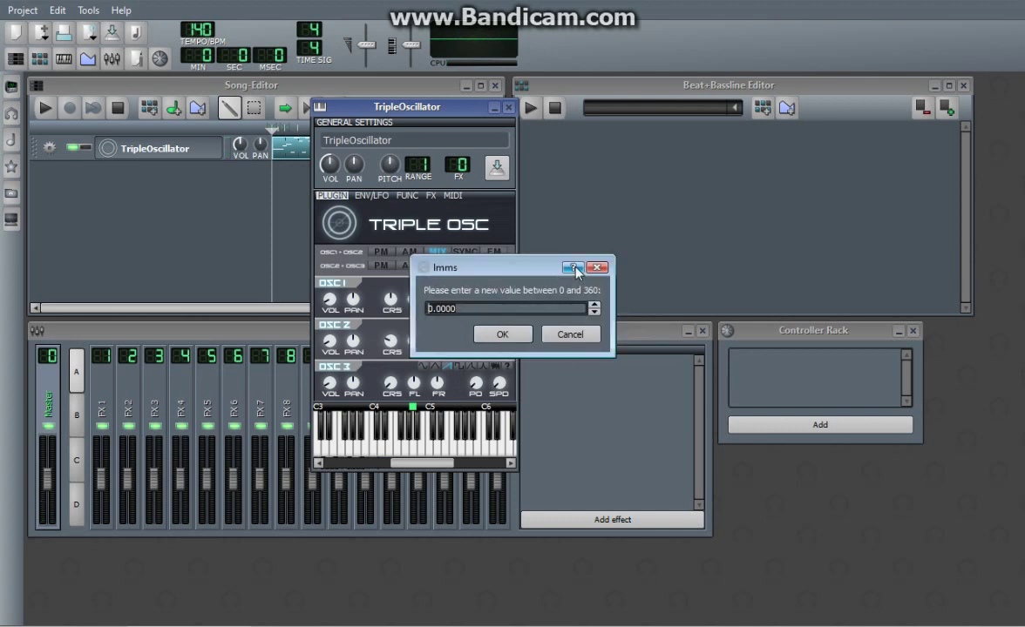
key("Return")
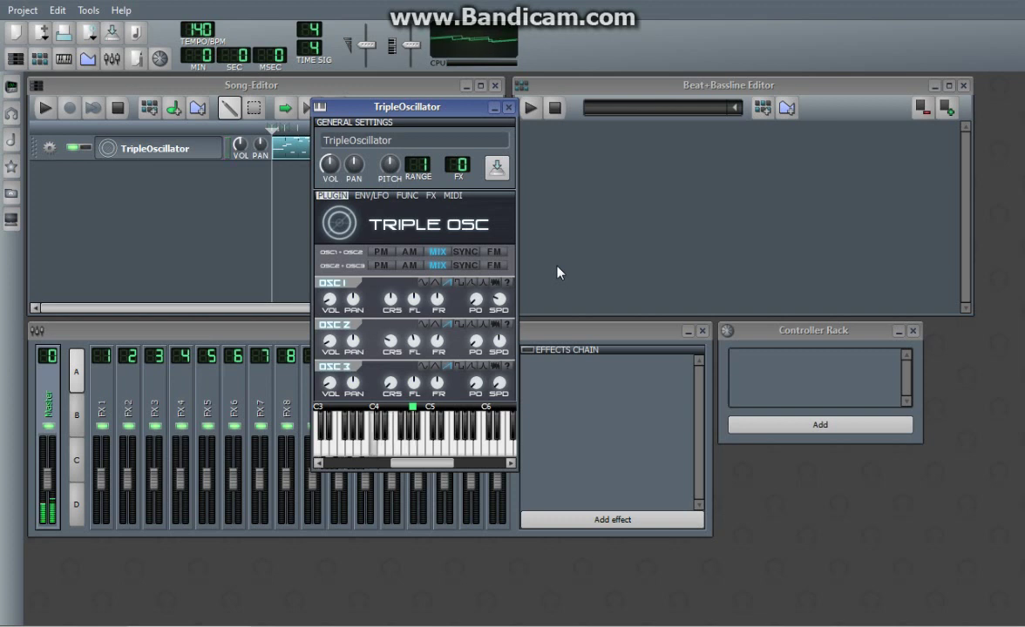
Play the song, then open the lead pattern in the Piano-Roll and preview it
left_click(509, 109)
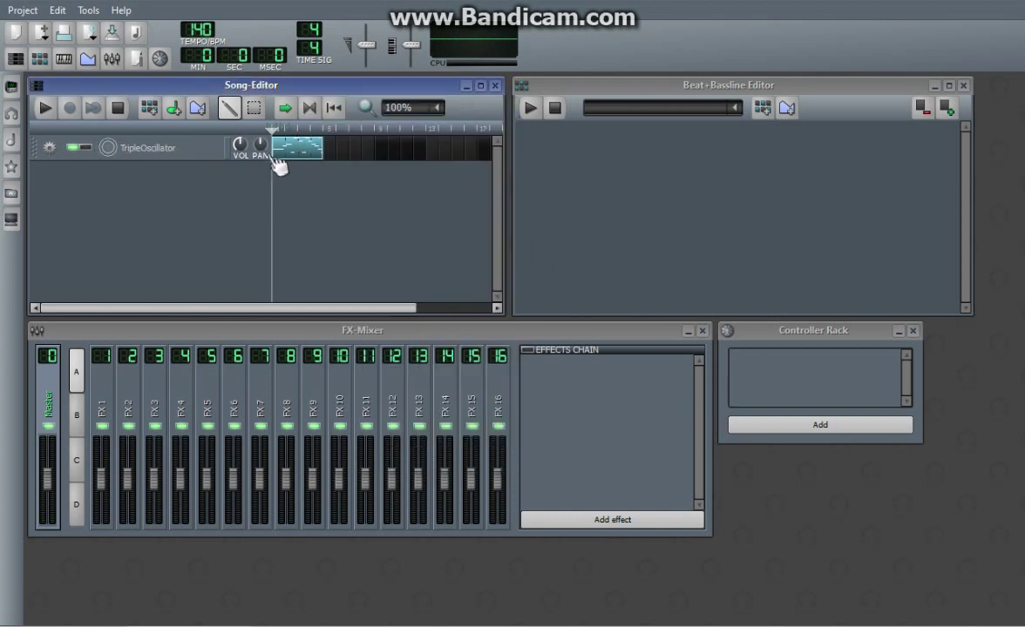
left_click(45, 107)
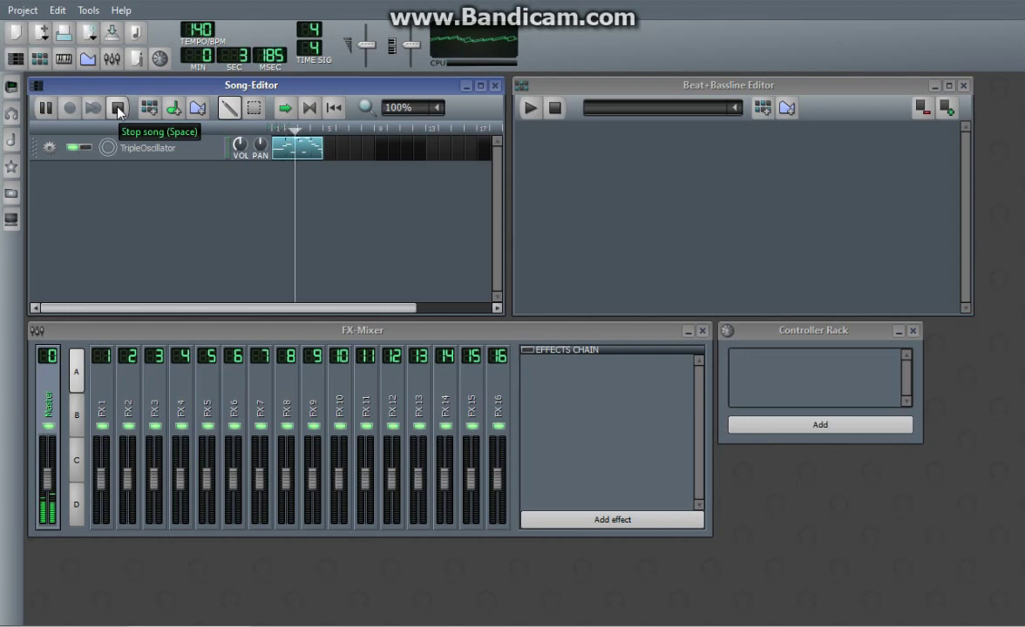
left_click(119, 108)
double_click(310, 142)
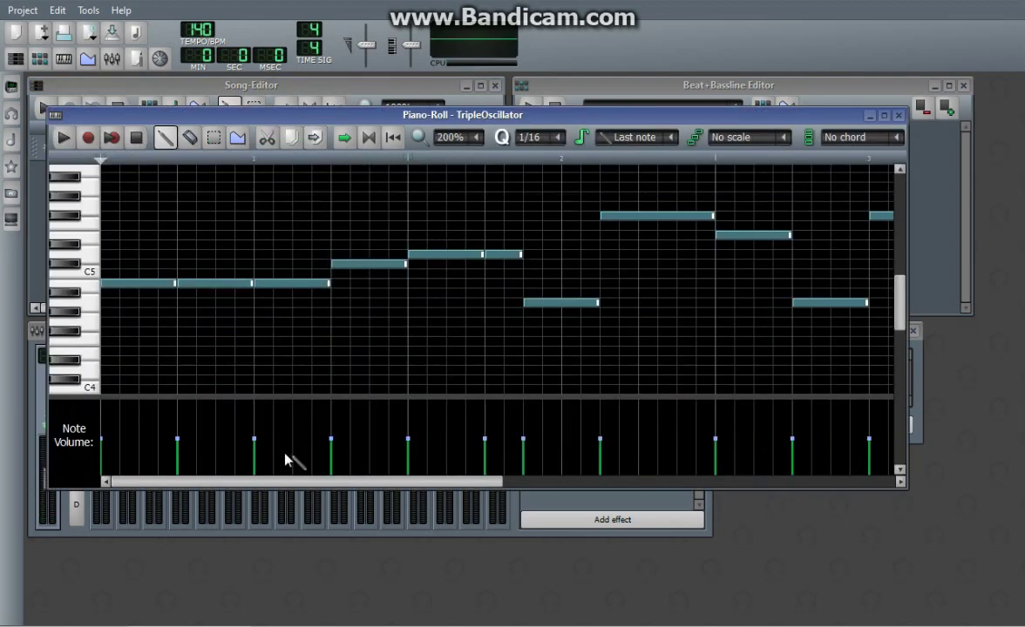
mouse_move(288, 482)
left_mouse_down()
mouse_move(350, 487)
mouse_move(183, 388)
left_mouse_up()
key("space")
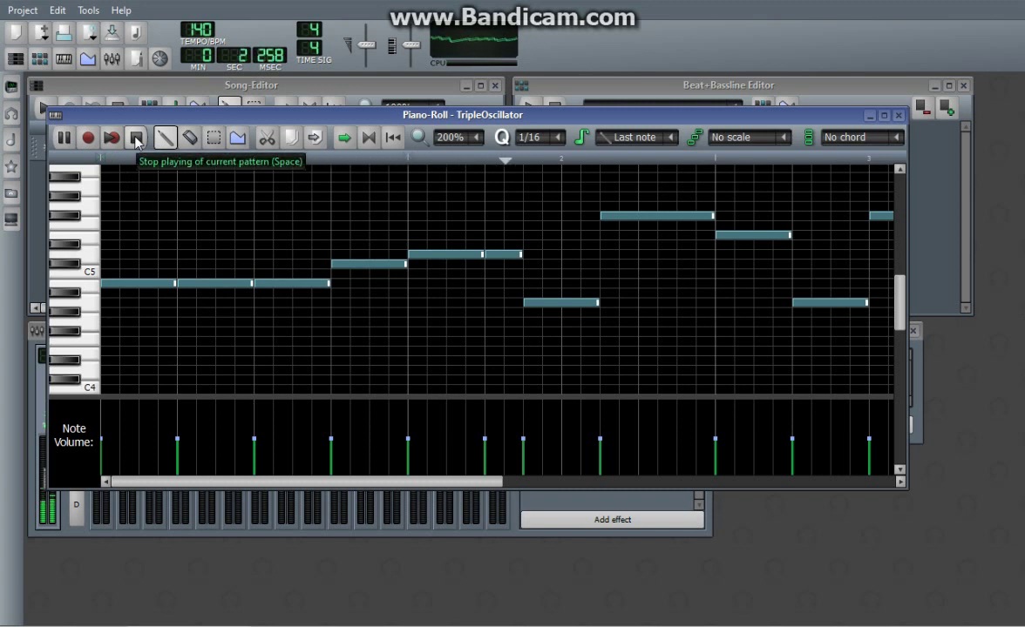
left_click(135, 142)
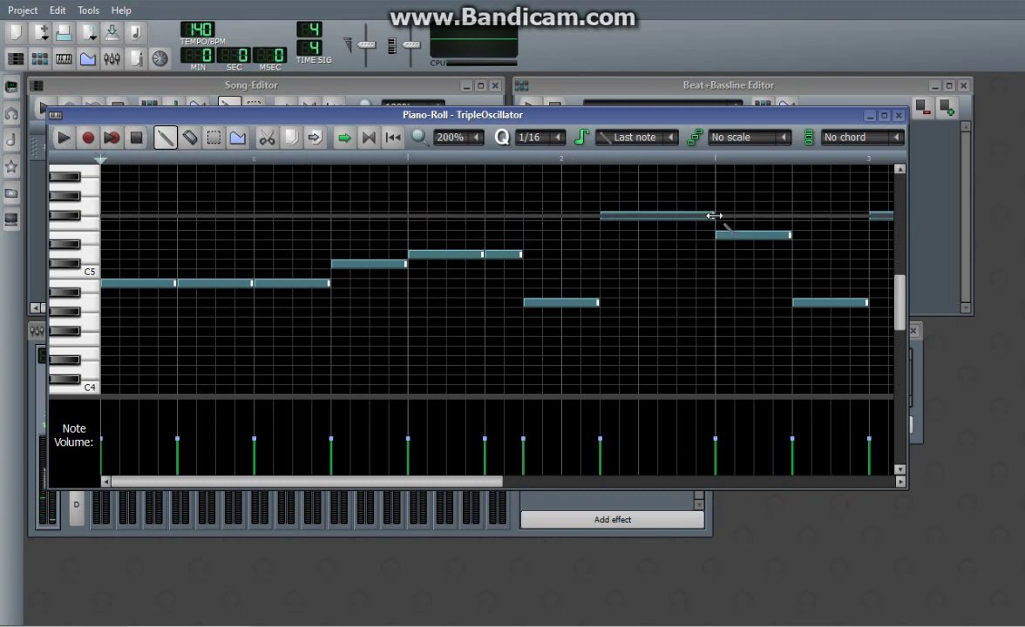
Shorten the long top note after bar 2 and add two short notes after it
left_click_drag(713, 217, 638, 217)
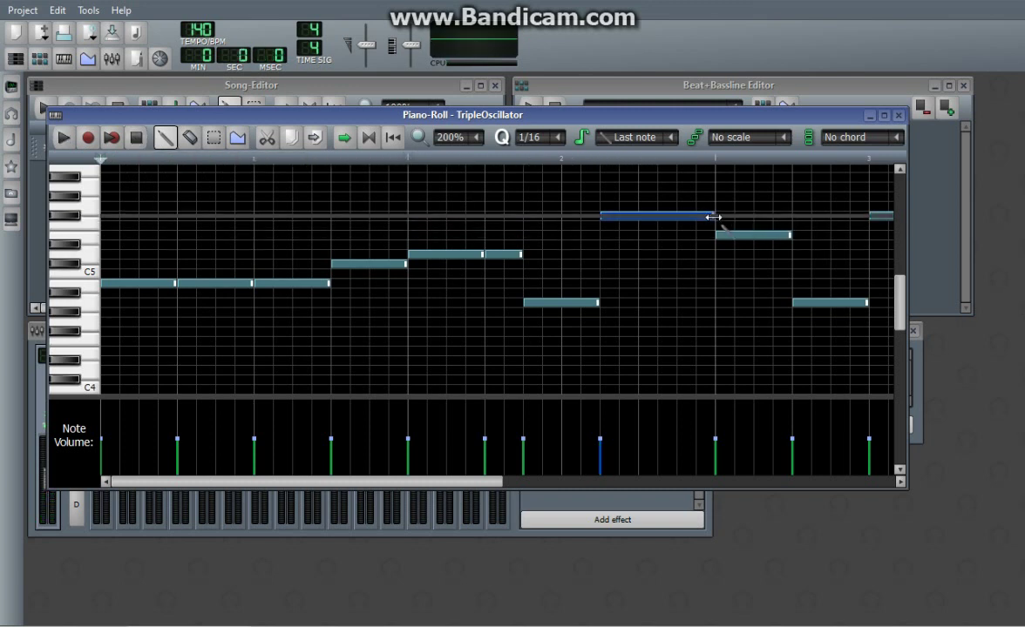
left_click(643, 302)
left_click(679, 216)
key("space")
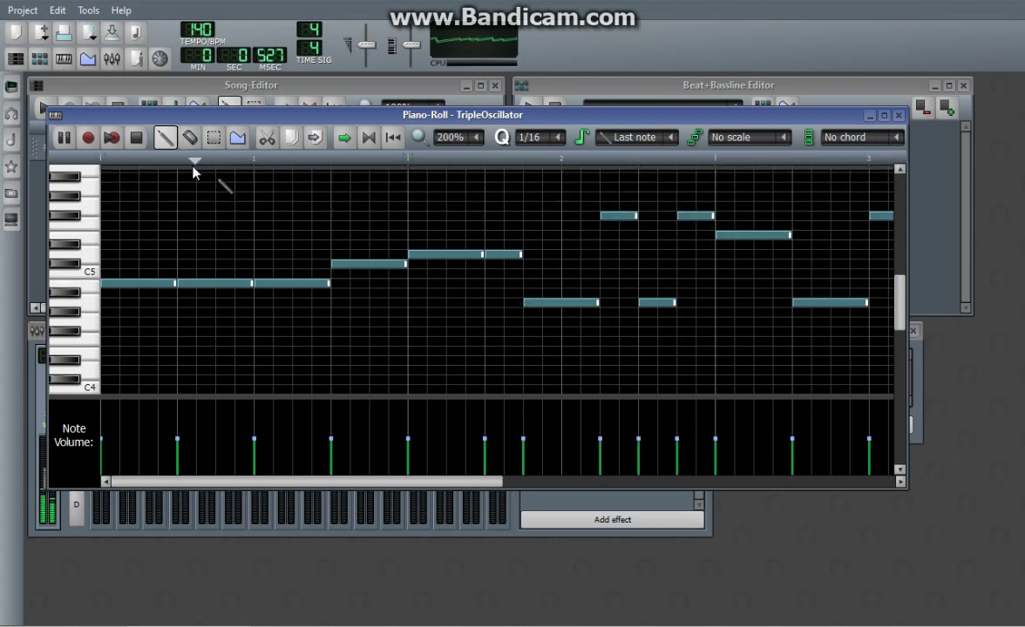
left_click(137, 140)
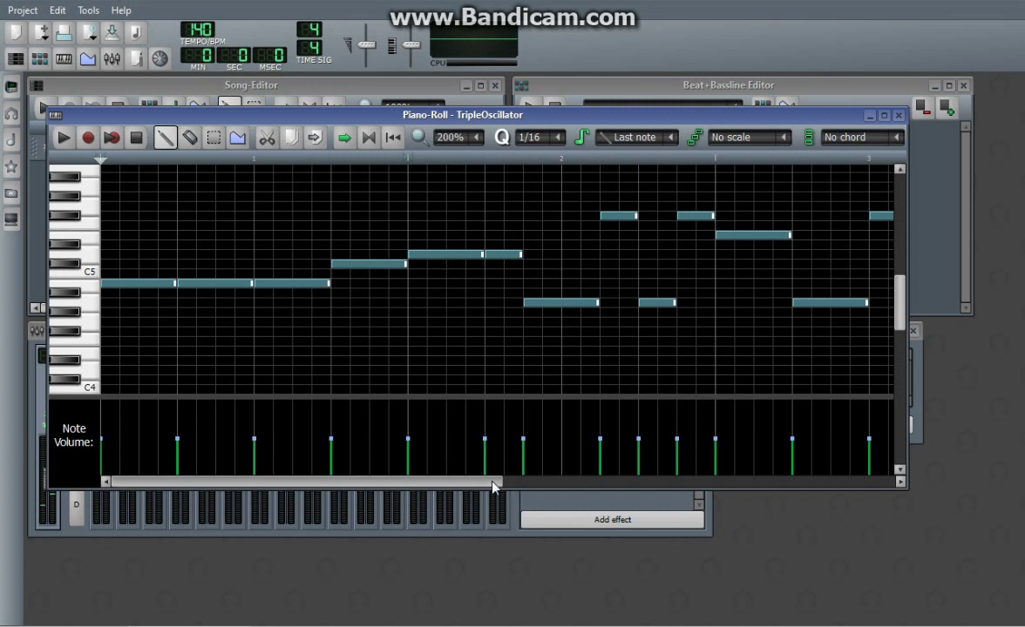
Shorten bar 3's long note and try out short stepping notes, then delete them
left_click(554, 484)
left_click(515, 217)
mouse_move(559, 216)
left_mouse_down()
mouse_move(502, 215)
mouse_move(508, 209)
left_mouse_up()
left_click(509, 198)
left_click(528, 216)
left_click(547, 234)
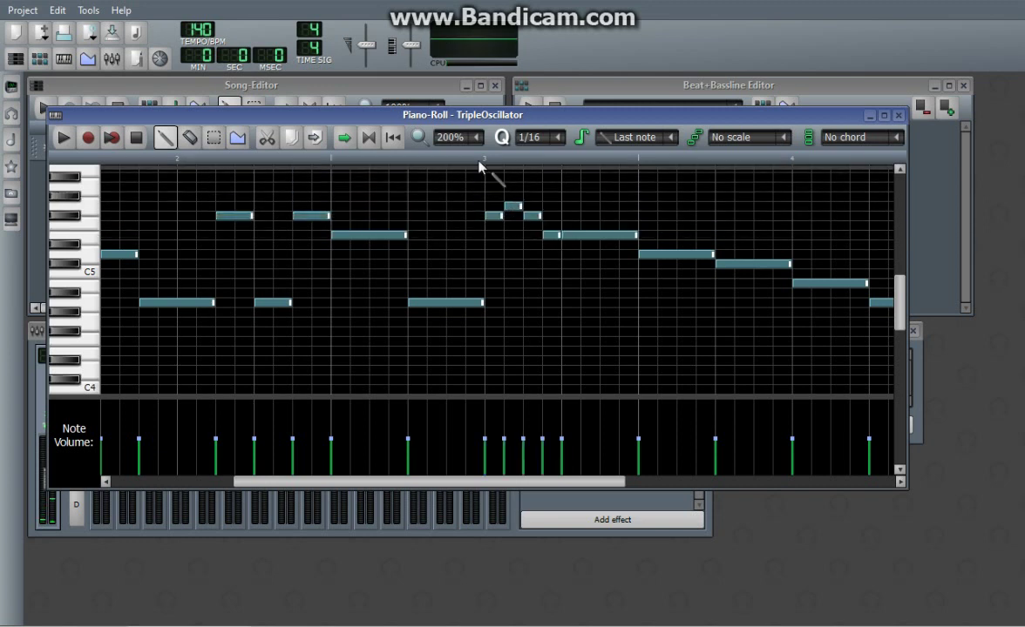
right_click(553, 234)
right_click(531, 215)
right_click(514, 205)
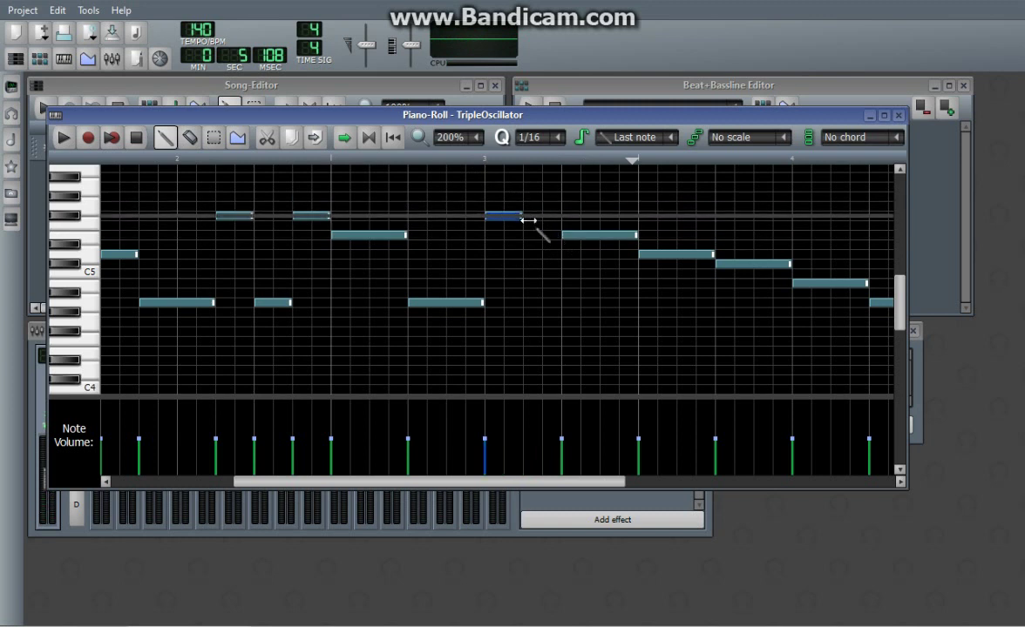
Place a quick rising-and-falling run in bar 3, replacing the long low note, and preview it
left_click(531, 205)
left_click(575, 216)
right_click(601, 235)
left_click(607, 235)
key("space")
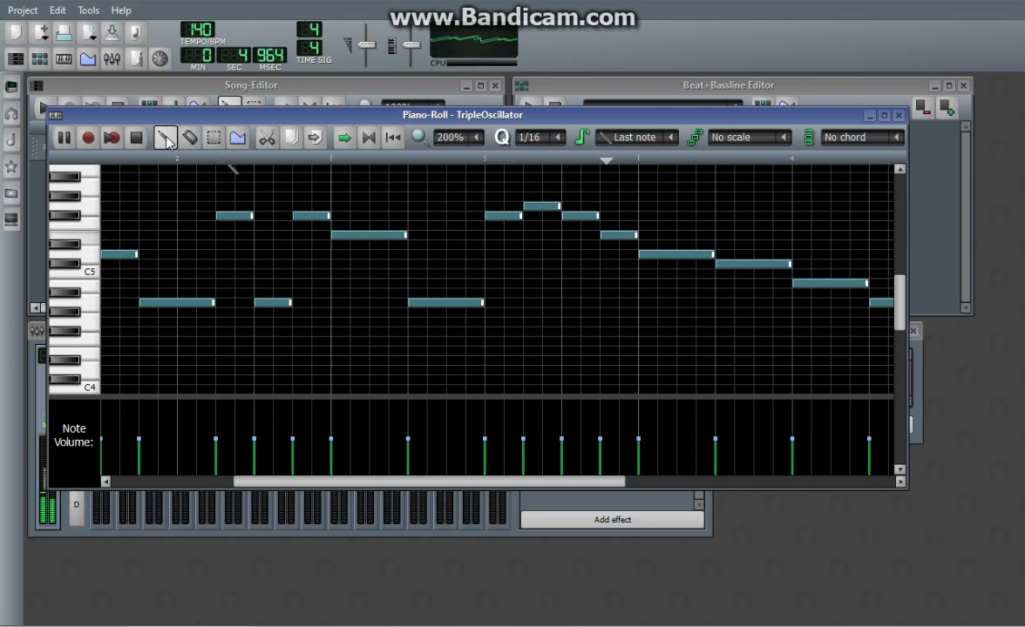
key("space")
Trim the long last note and add a higher closing note after it
left_click_drag(445, 481, 723, 479)
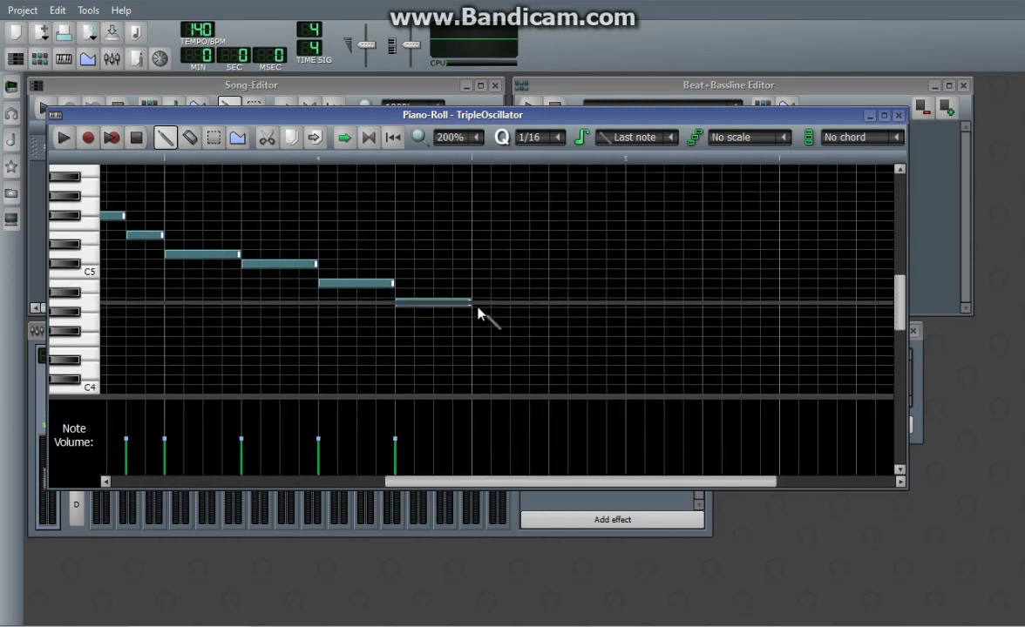
mouse_move(472, 304)
left_mouse_down()
mouse_move(433, 304)
mouse_move(445, 309)
left_mouse_up()
left_click(445, 342)
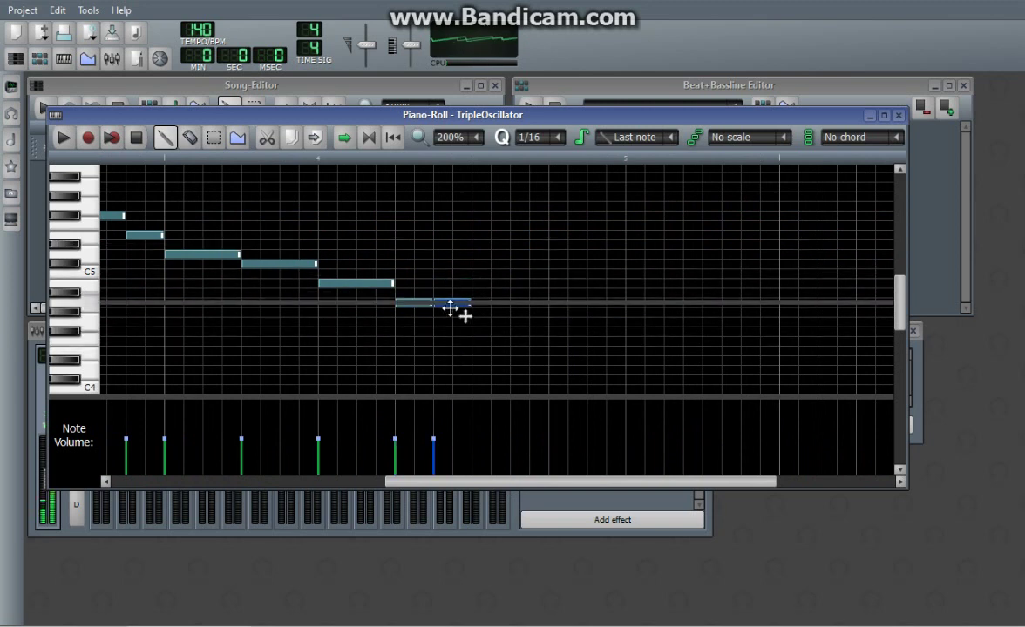
left_click_drag(450, 312, 456, 256)
left_click(360, 286)
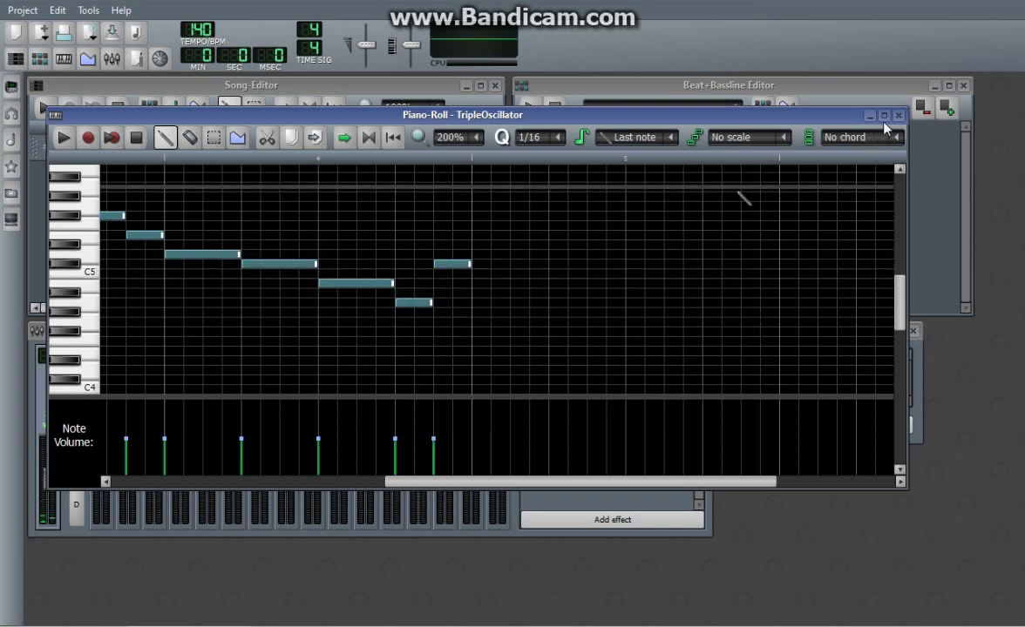
Close the Piano-Roll, preview the song, and duplicate the lead clip right after the original
left_click(898, 115)
left_click(45, 107)
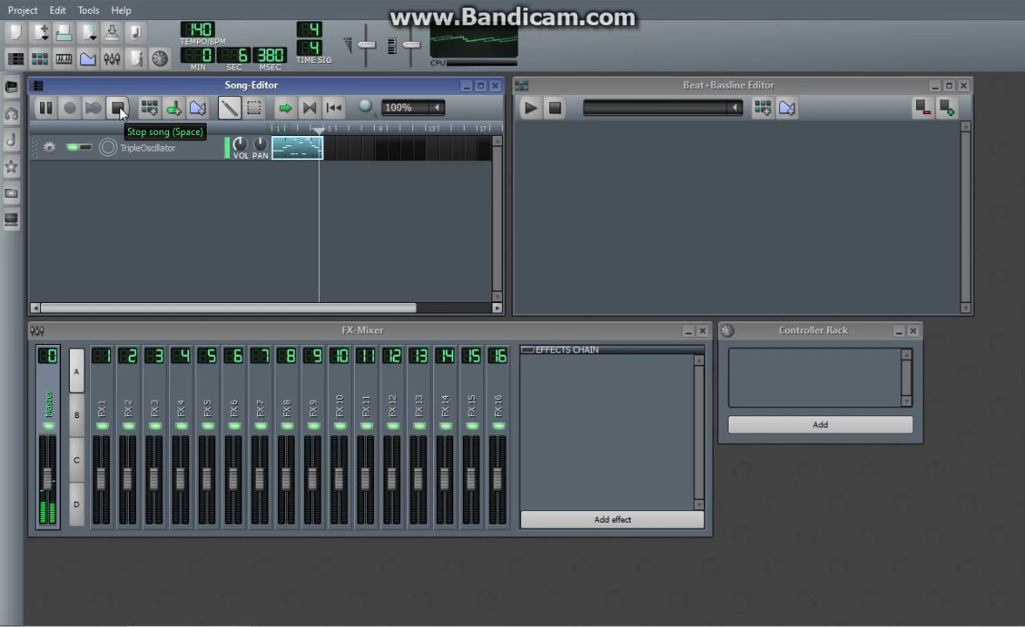
left_click(119, 109)
mouse_move(311, 155)
left_mouse_down()
mouse_move(299, 160)
mouse_move(338, 161)
left_mouse_up()
left_click(649, 219)
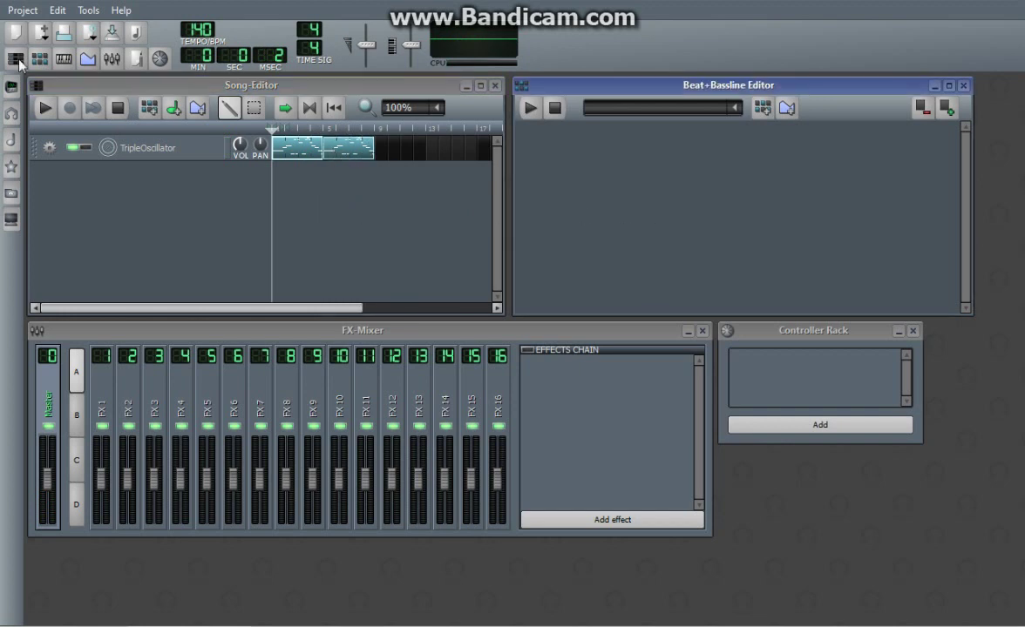
Preview kick samples in My Samples › drums and add kick_hard01.ogg to the beat pattern
left_click(10, 142)
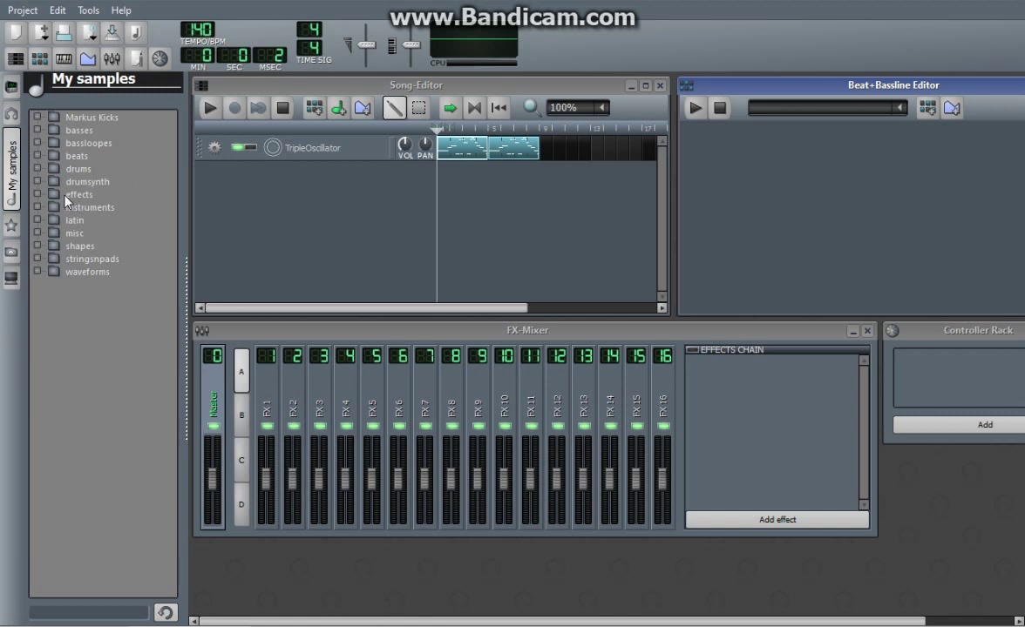
left_click(36, 169)
scroll(112, 288, "down", 5)
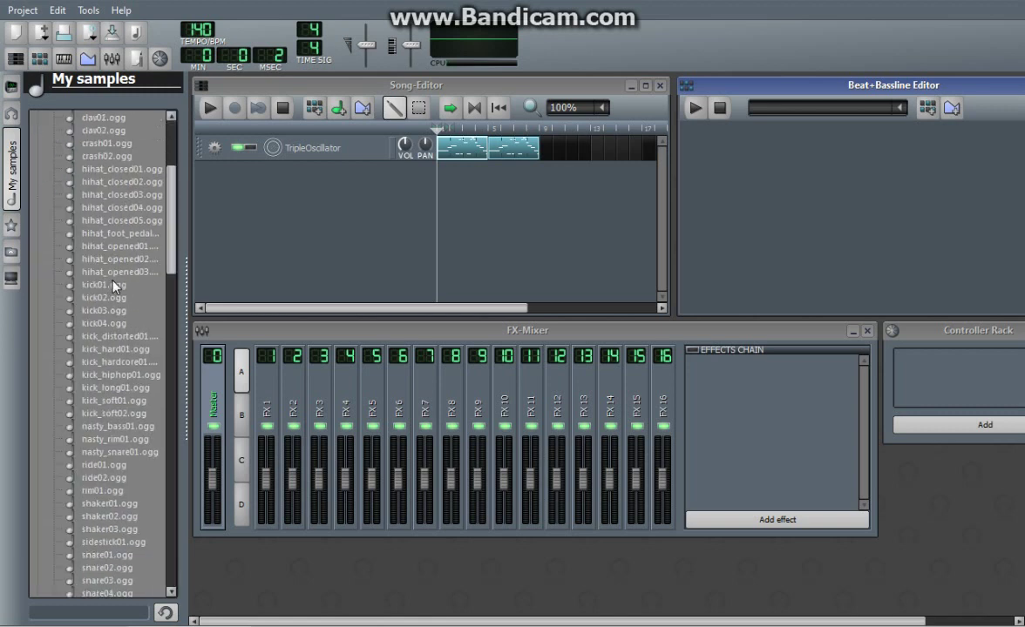
left_click(113, 286)
left_click(94, 312)
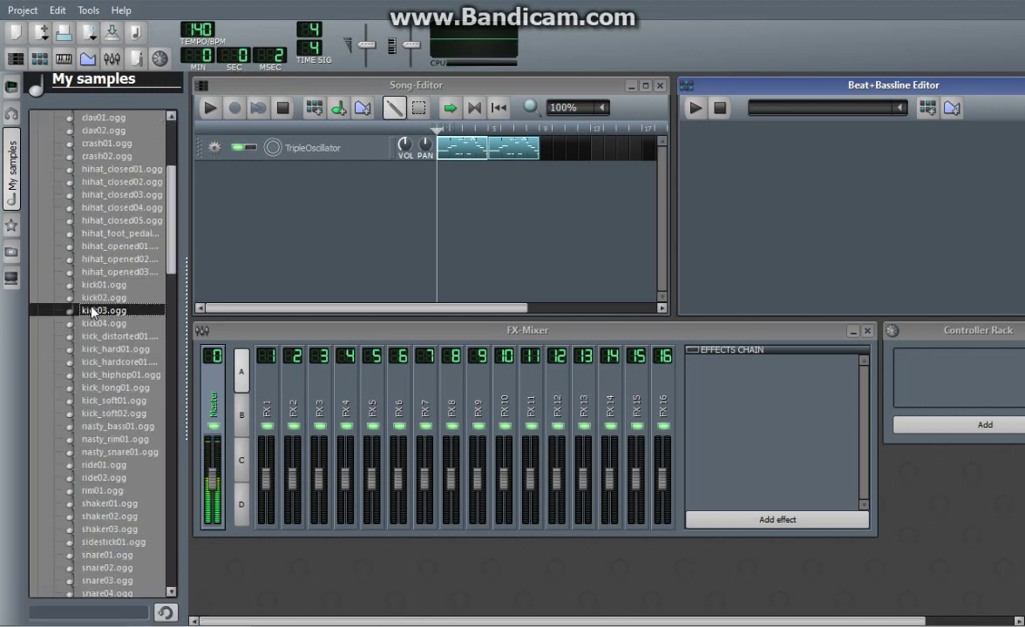
left_click(101, 286)
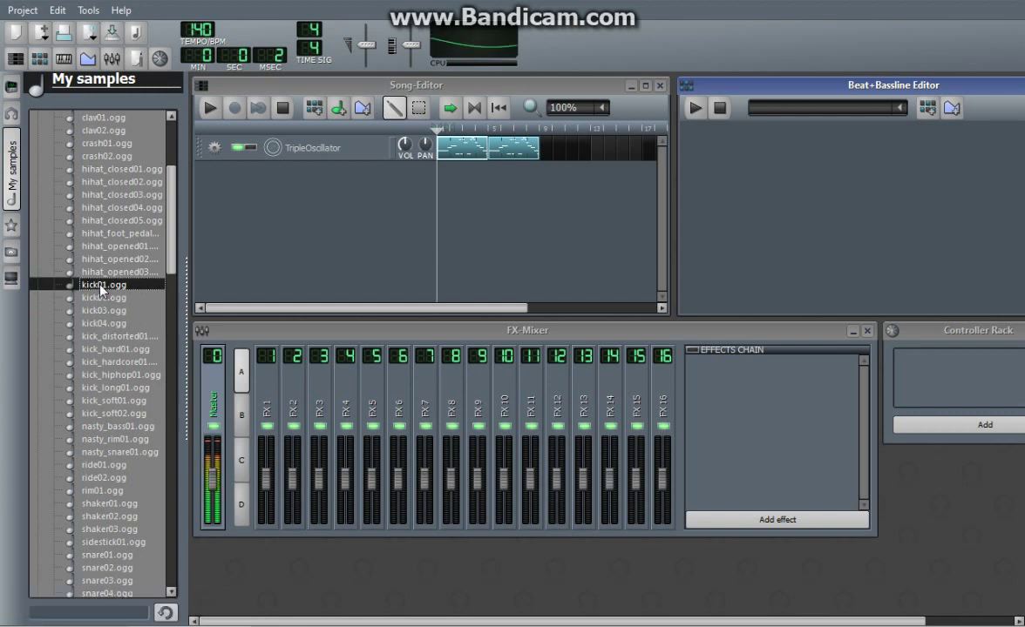
left_click(97, 351)
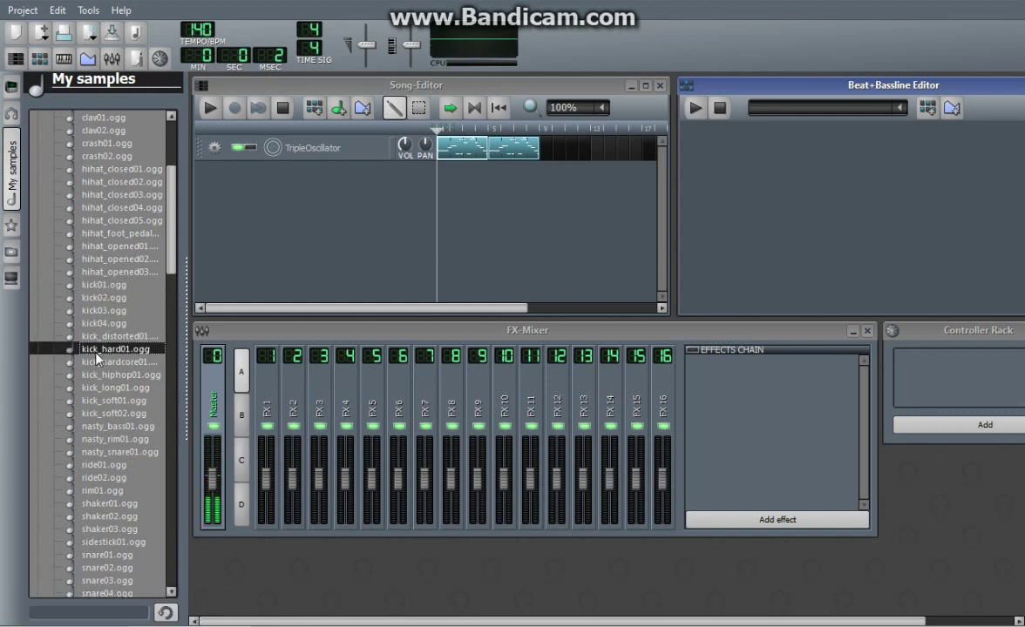
left_click_drag(96, 350, 695, 216)
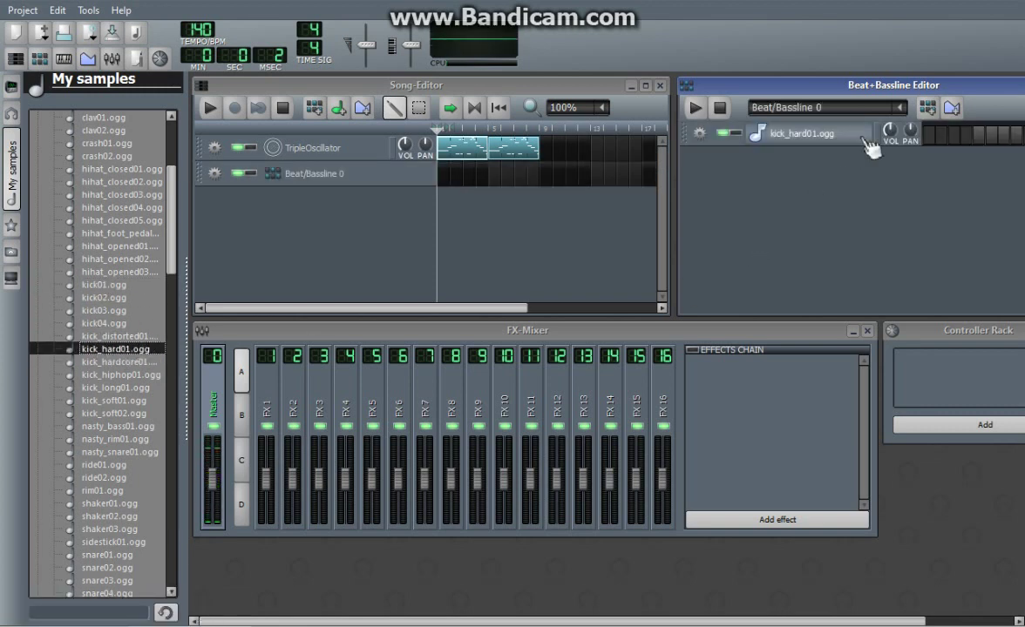
Program kicks on steps 1, 5, 9 and 13 and play the beat
left_click_drag(871, 84, 623, 127)
left_click(681, 177)
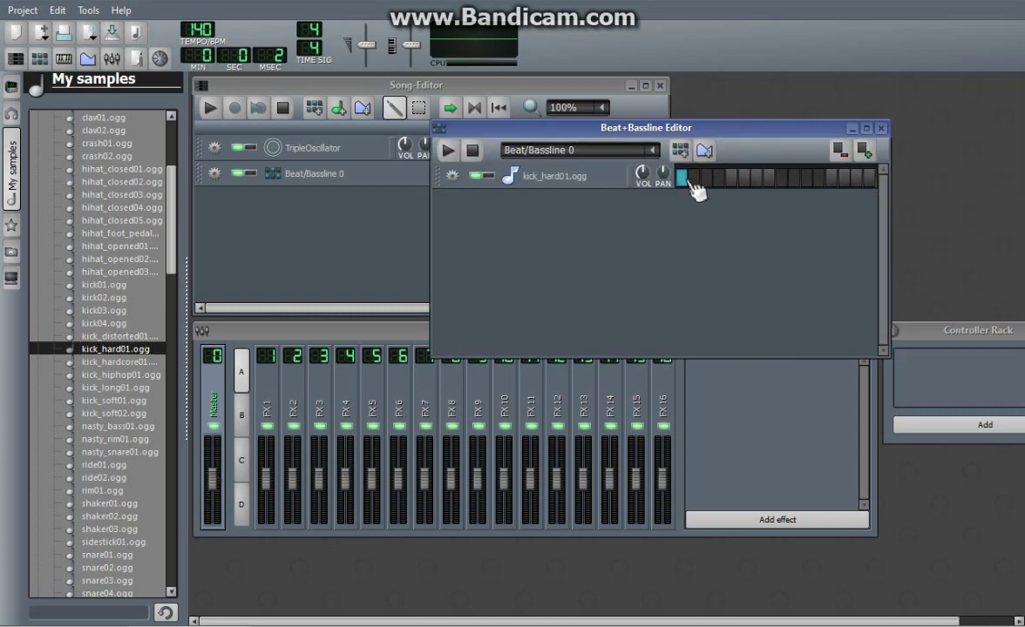
left_click(731, 178)
left_click(780, 177)
left_click(830, 178)
left_click(447, 150)
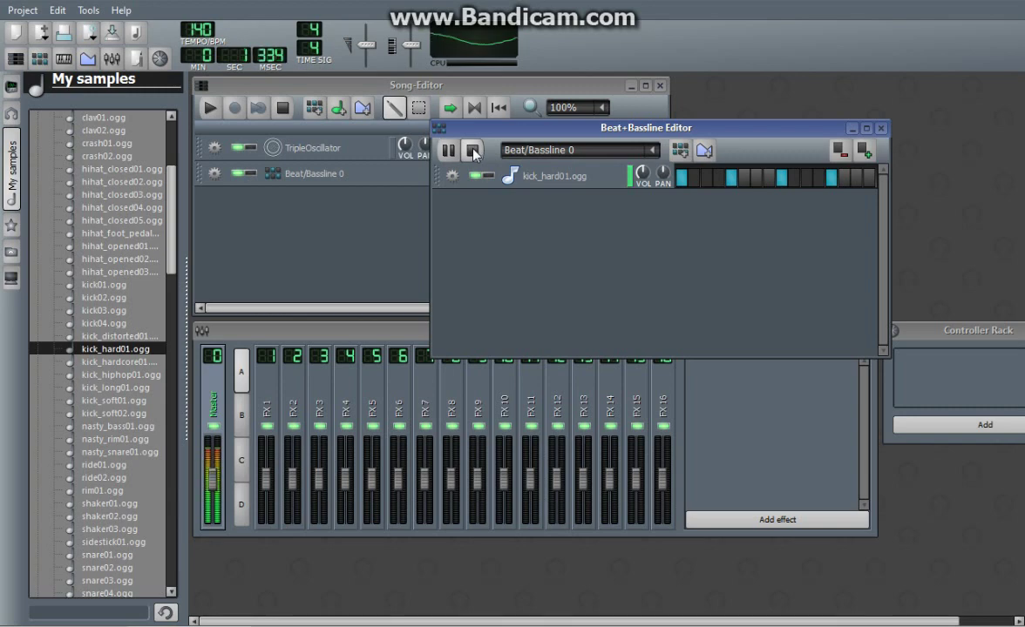
left_click(474, 153)
left_click(11, 159)
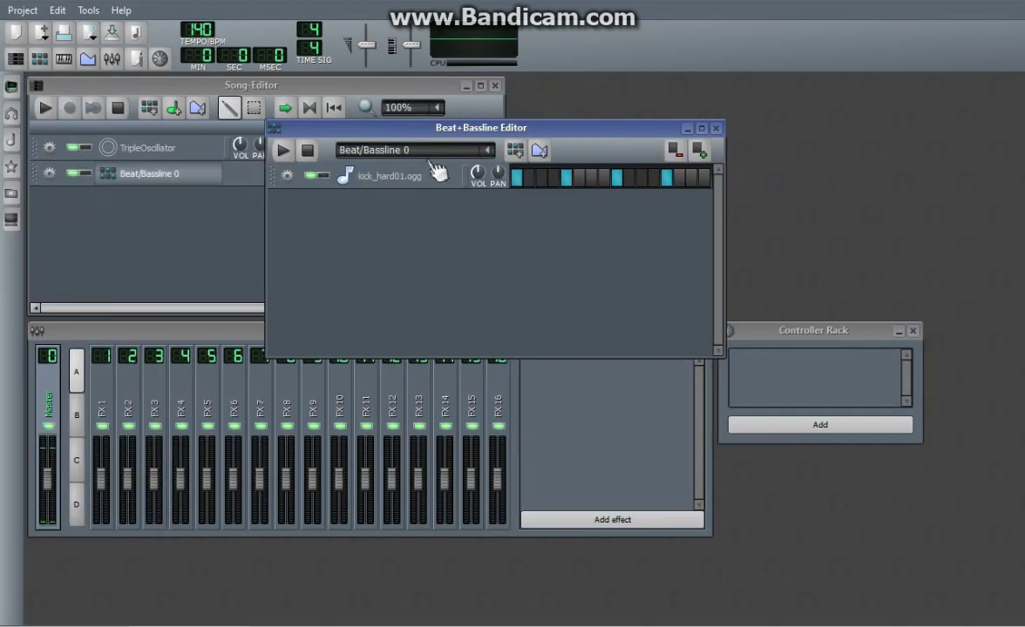
left_click(12, 142)
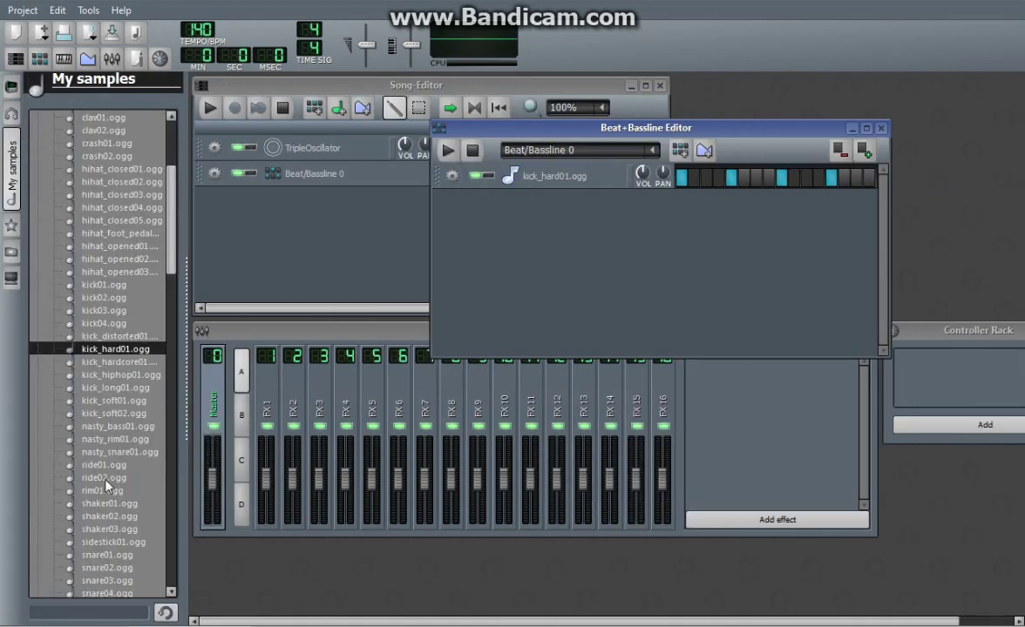
Add snare_acoustic01.ogg to the beat with hits on steps 5 and 13
scroll(112, 544, "down", 3)
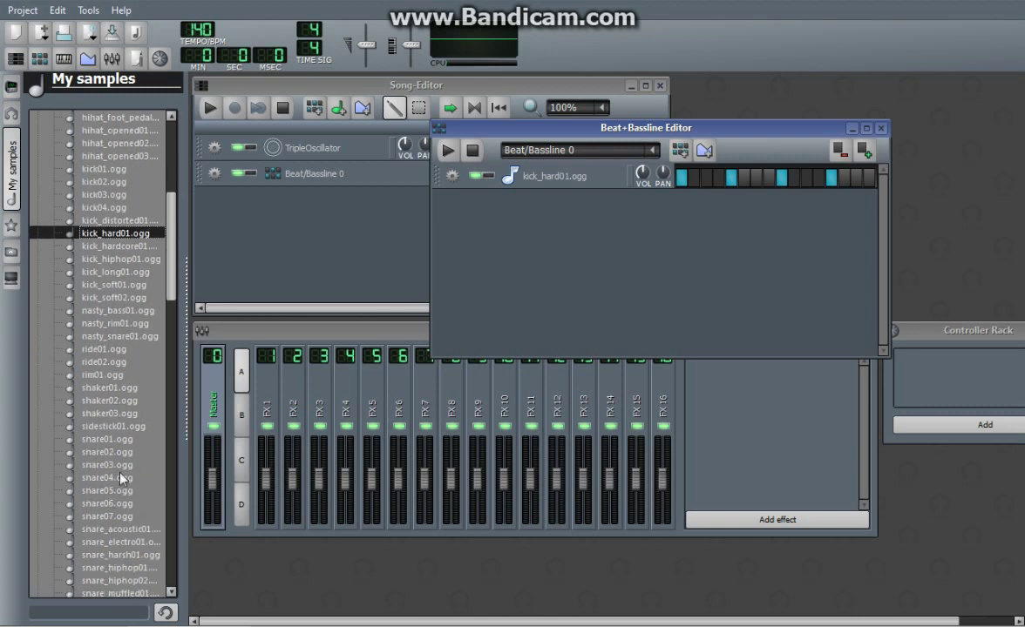
left_click(113, 439)
left_click(127, 530)
left_click_drag(131, 533, 610, 262)
left_click(731, 202)
left_click(833, 204)
Add hihat_closed05.ogg to the beat with hits on steps 3, 7, 11 and 15
scroll(120, 476, "down", 5)
scroll(117, 444, "up", 1)
scroll(117, 445, "down", 2)
scroll(126, 487, "up", 6)
scroll(127, 487, "up", 2)
scroll(122, 418, "up", 3)
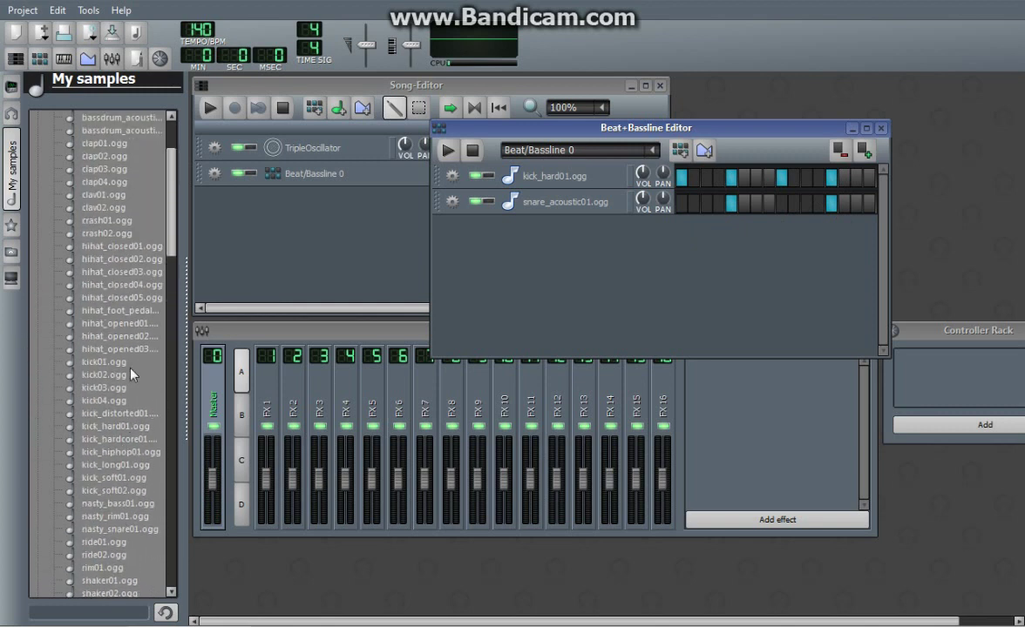
left_click(116, 272)
left_click(116, 286)
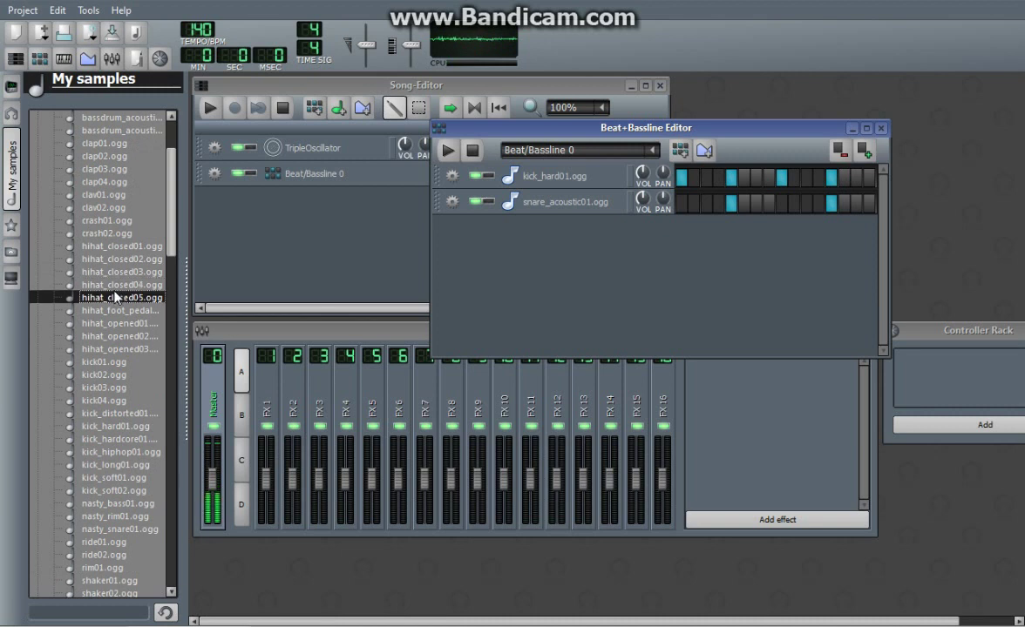
left_click(129, 248)
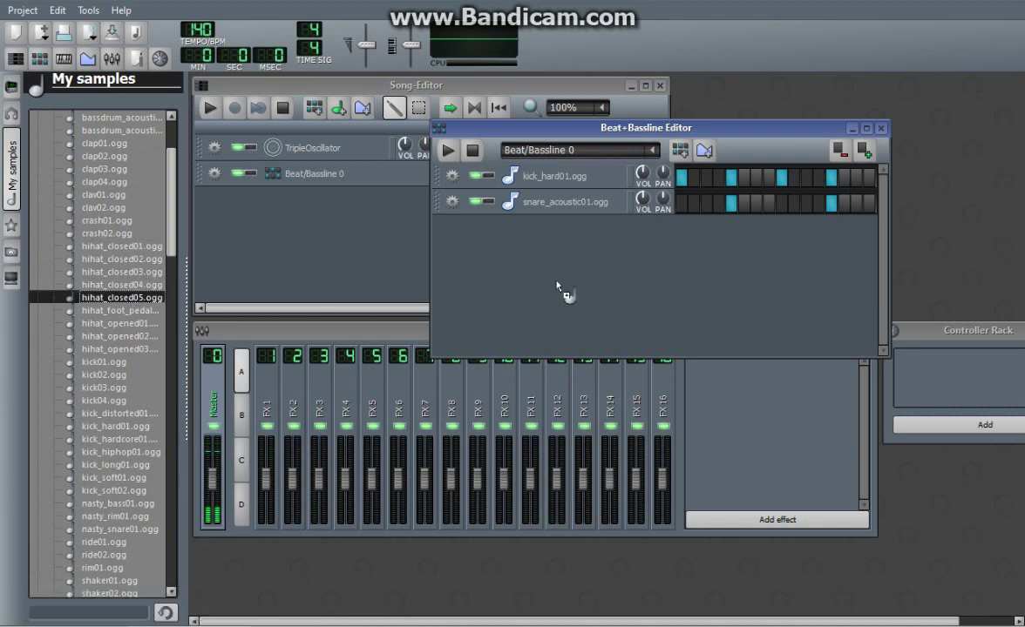
left_click_drag(590, 284, 592, 282)
left_click(706, 227)
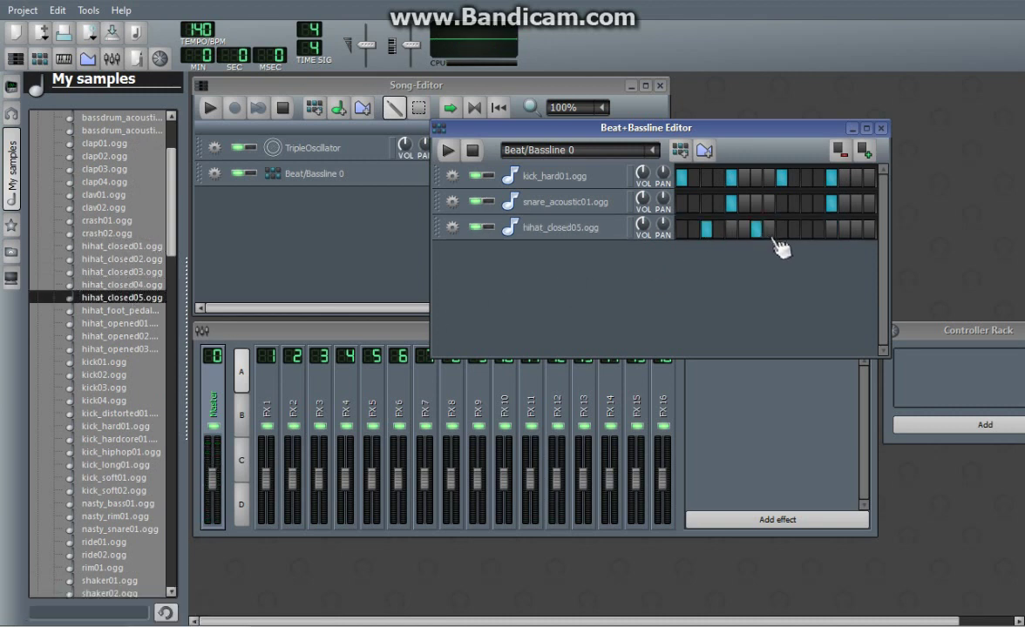
left_click(755, 227)
left_click(806, 228)
left_click(856, 228)
Play the finished beat, hide the sample browser, and close the beat editor
key("space")
left_click(11, 170)
key("space")
left_click(716, 129)
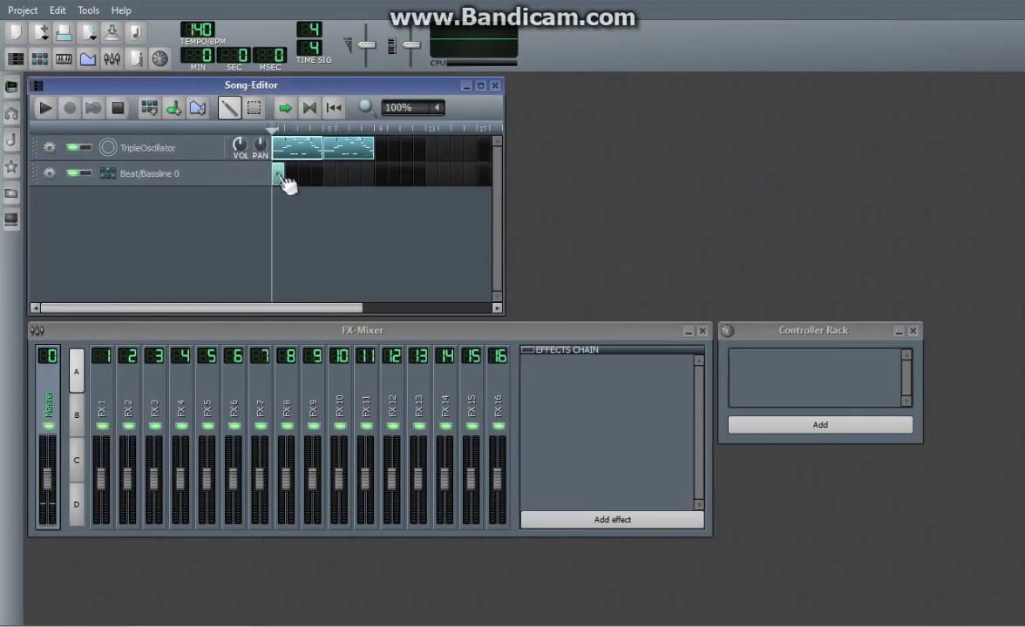
Double the beat pattern's number of steps and widen the beat editor
left_click(235, 174)
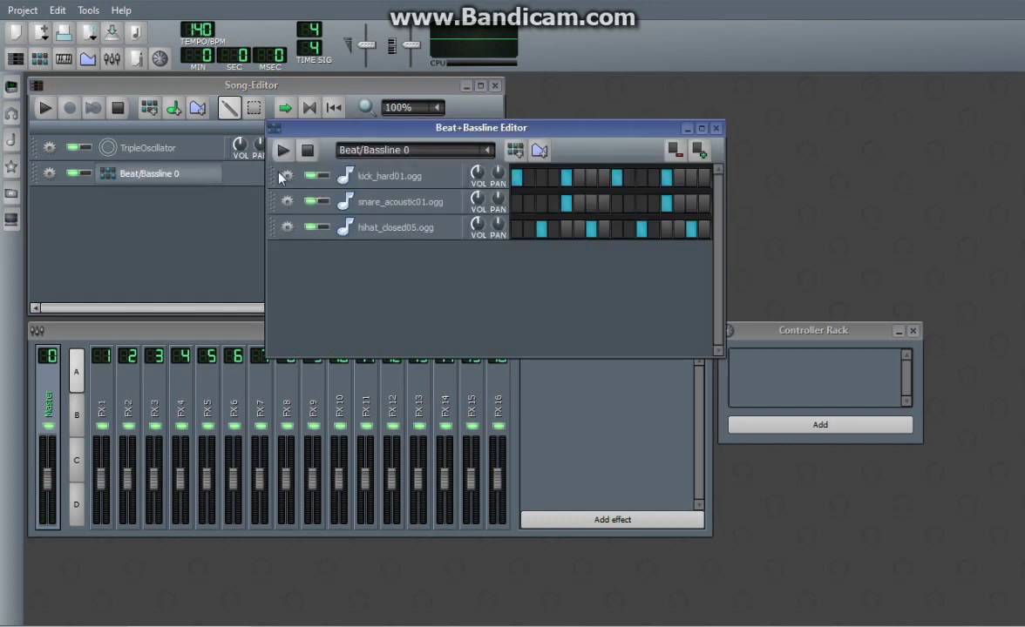
left_click(700, 151)
left_click_drag(728, 193, 919, 195)
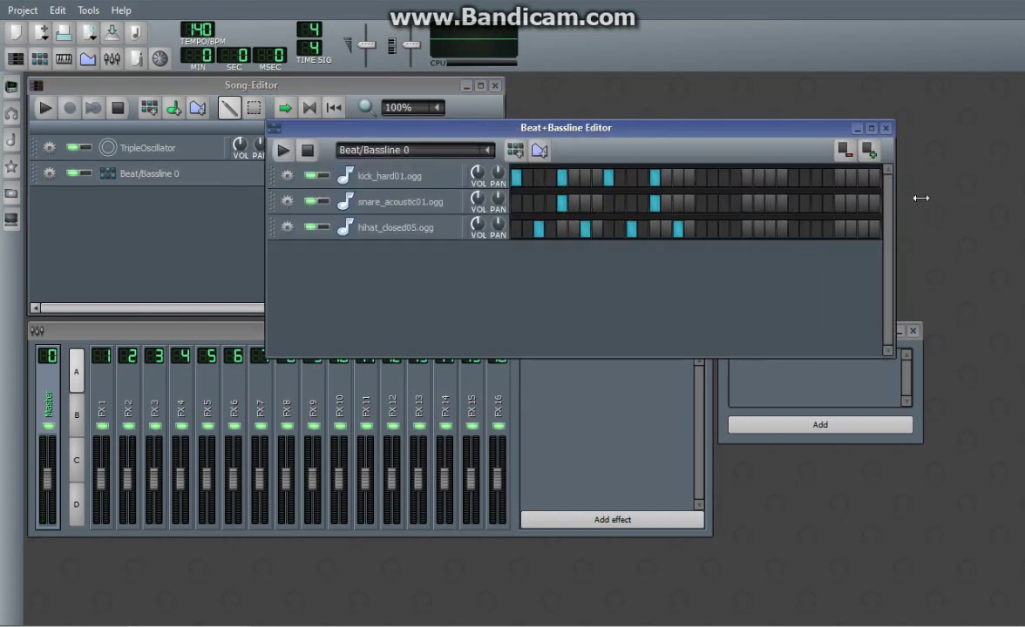
left_click_drag(796, 131, 698, 148)
Add three kick hits, a snare hit and three hihat hits in the pattern's second half
left_click(625, 193)
left_click(675, 193)
left_click(779, 193)
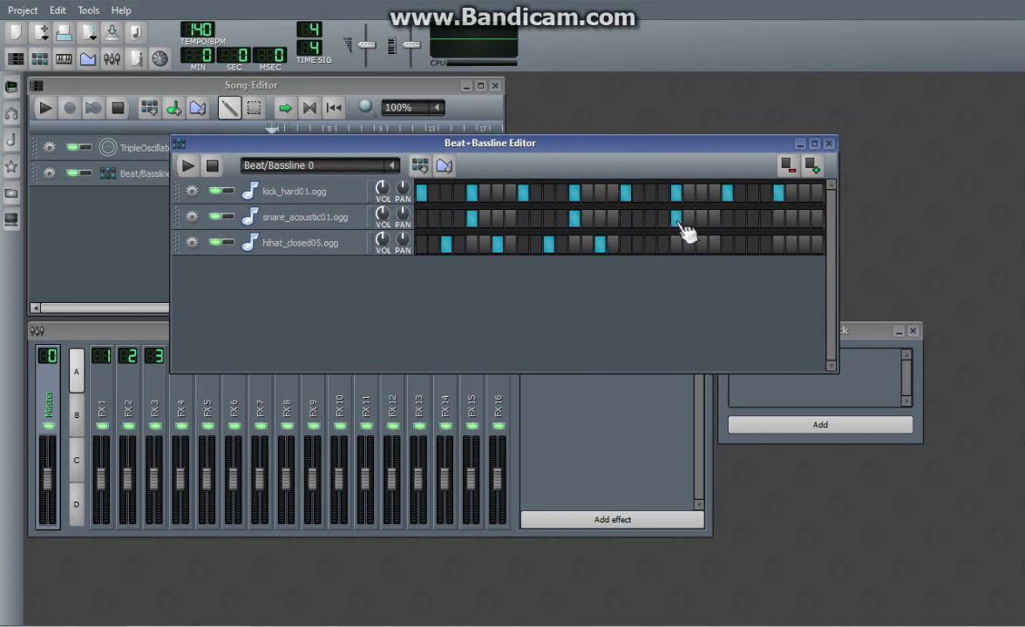
left_click(778, 217)
left_click(650, 243)
left_click(701, 244)
left_click(753, 244)
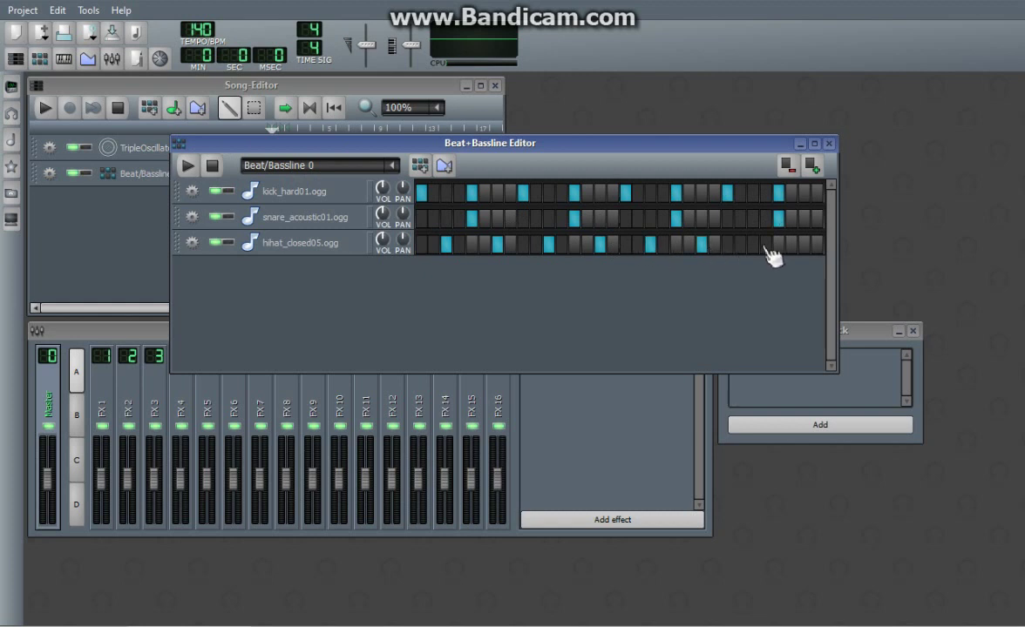
Move the last snare hit one step earlier and place the beat pattern at the song's start
left_click(817, 218)
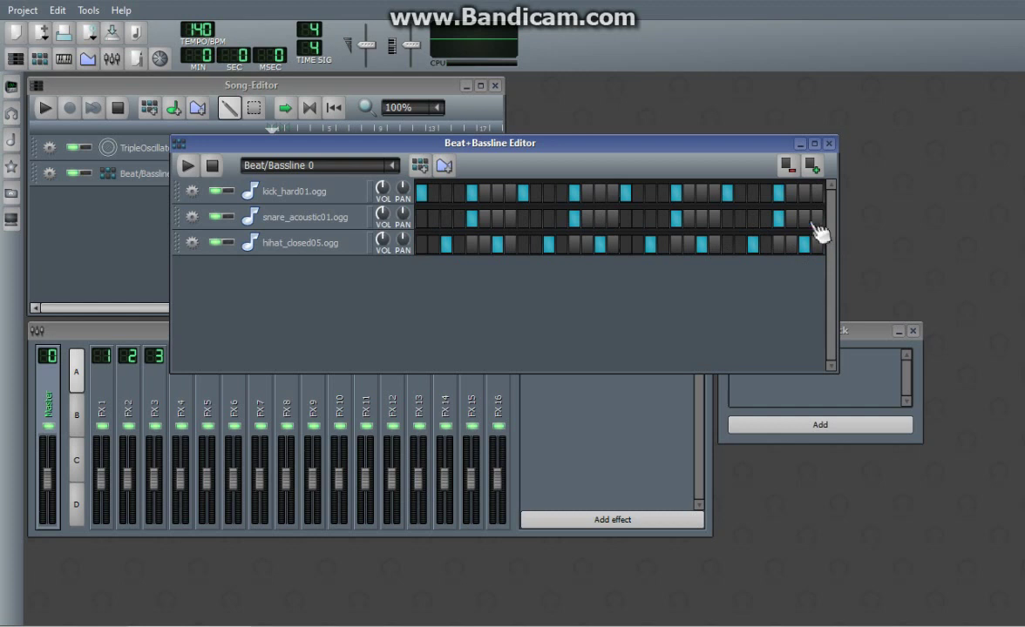
left_click(829, 143)
left_click(282, 173)
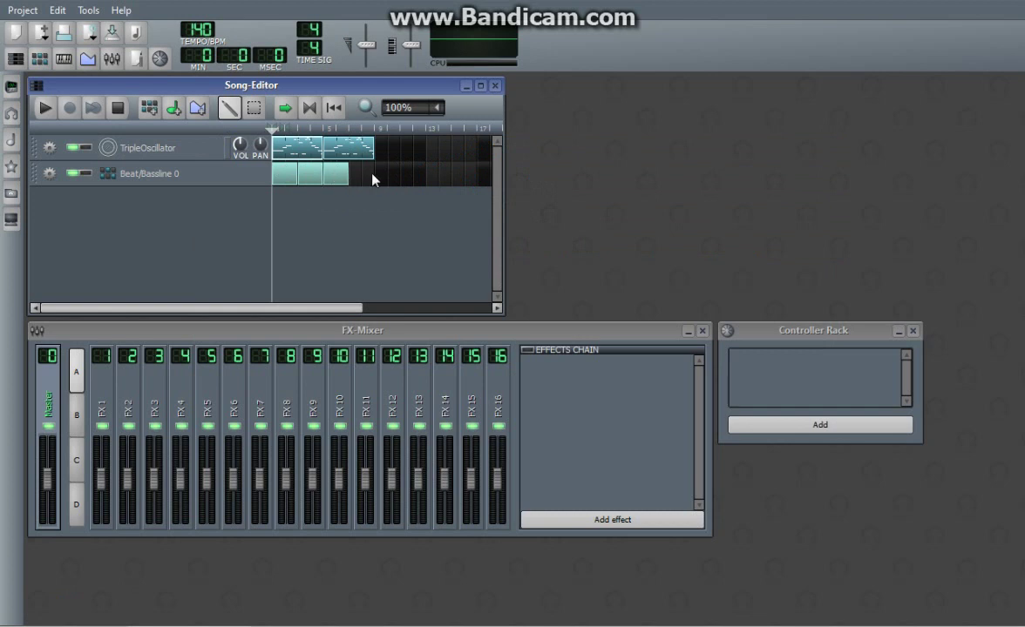
left_click(46, 108)
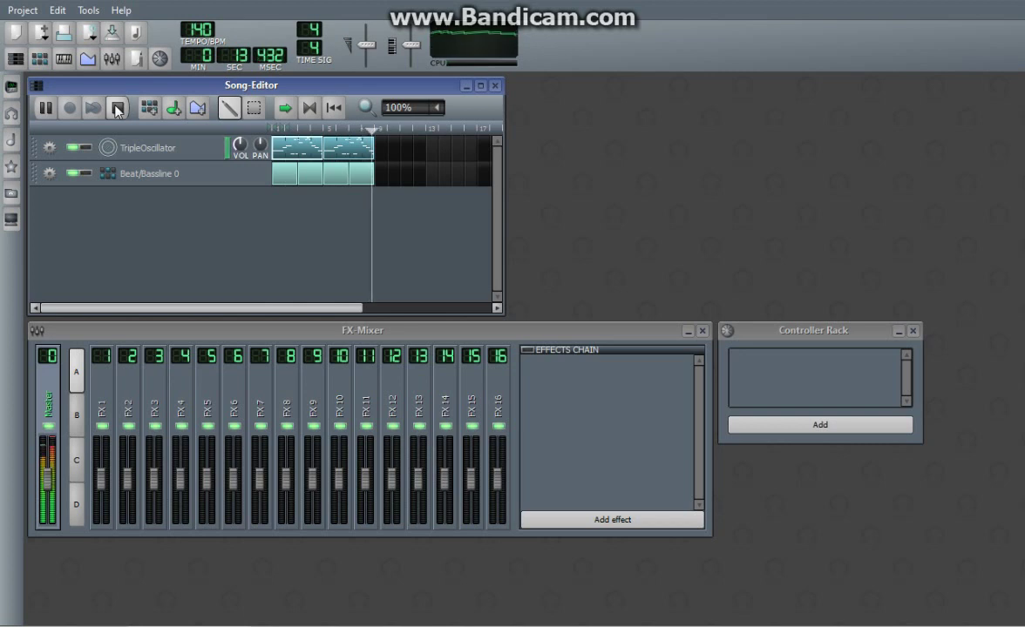
left_click(118, 109)
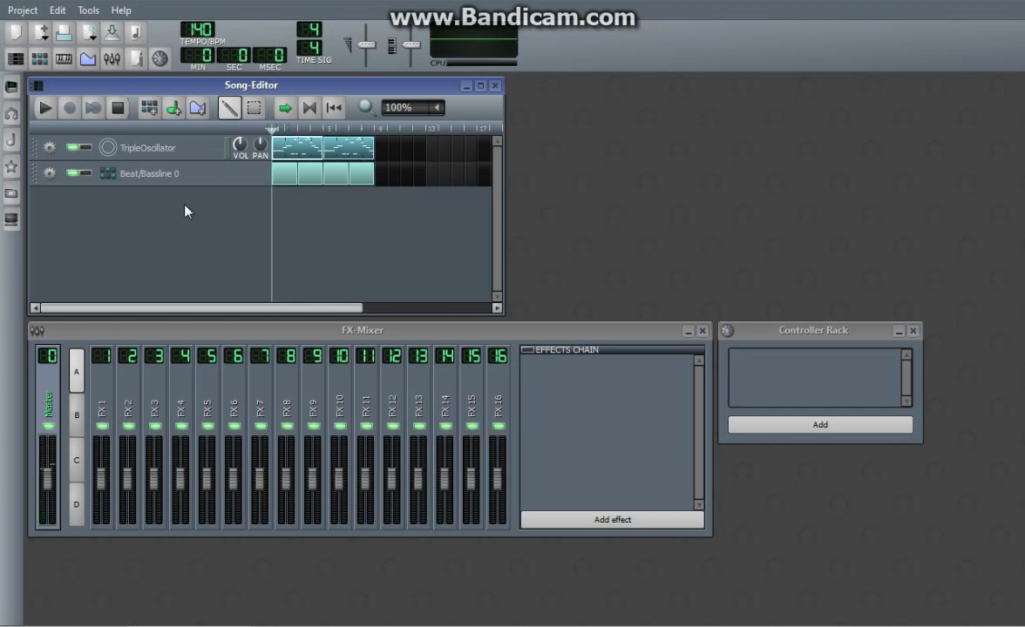
Rename the first track to Lead
left_click(179, 149)
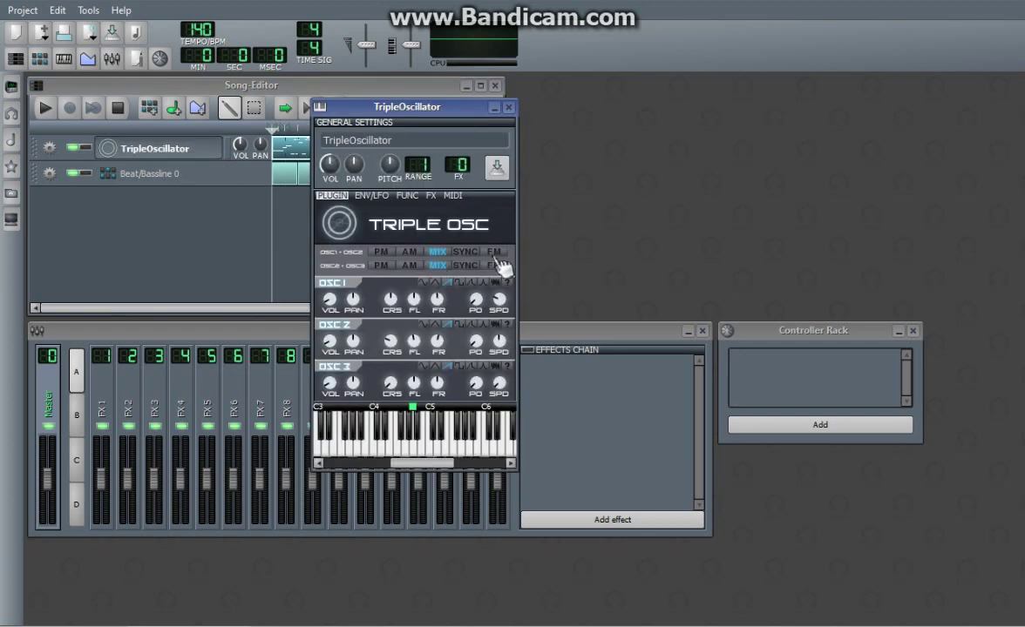
left_click(509, 107)
double_click(144, 148)
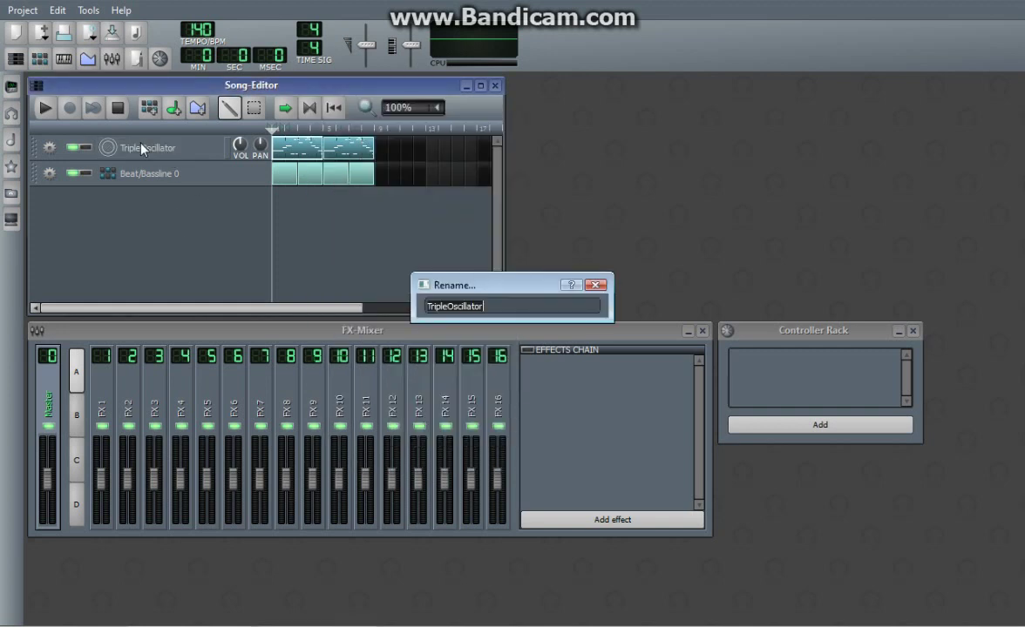
type("Lead")
key("Return")
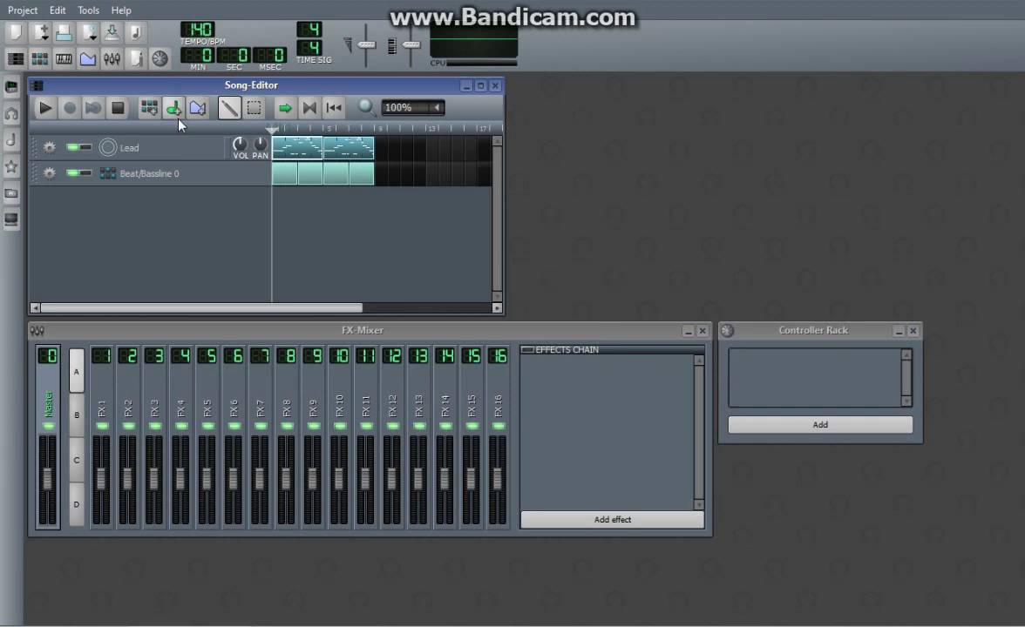
Rename the Beat/Bassline 0 track to Beat, save the project, and widen the Song Editor
double_click(159, 176)
type("Beat")
key("Return")
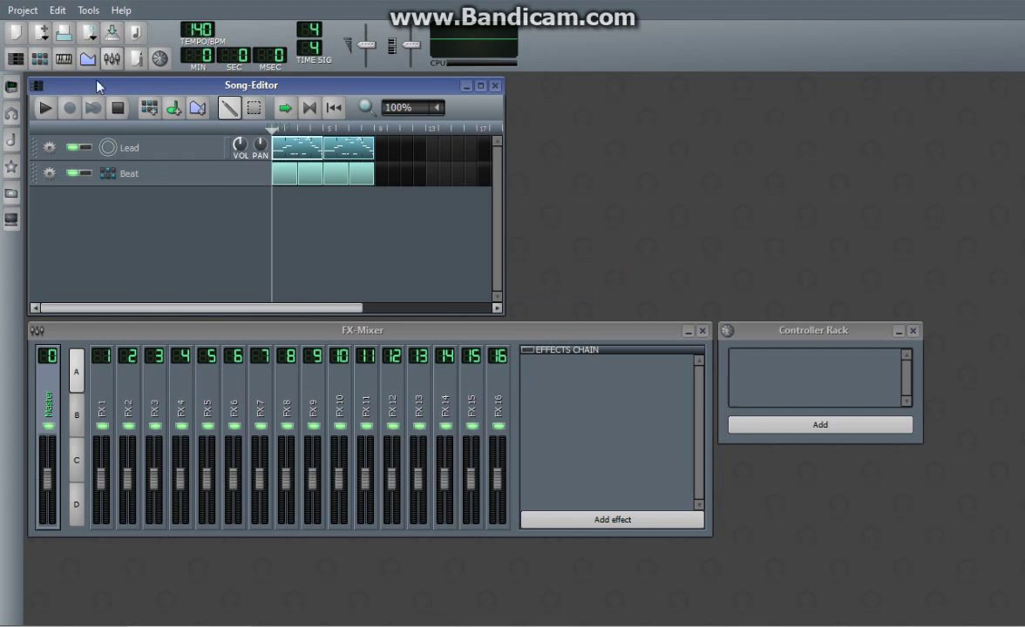
key("ctrl+s")
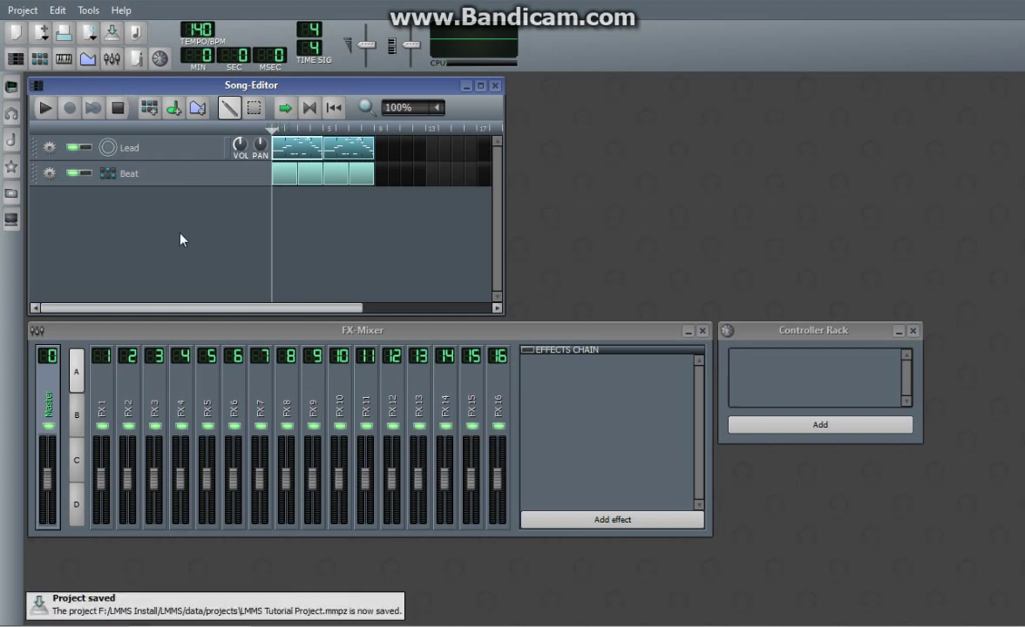
left_click_drag(503, 176, 592, 178)
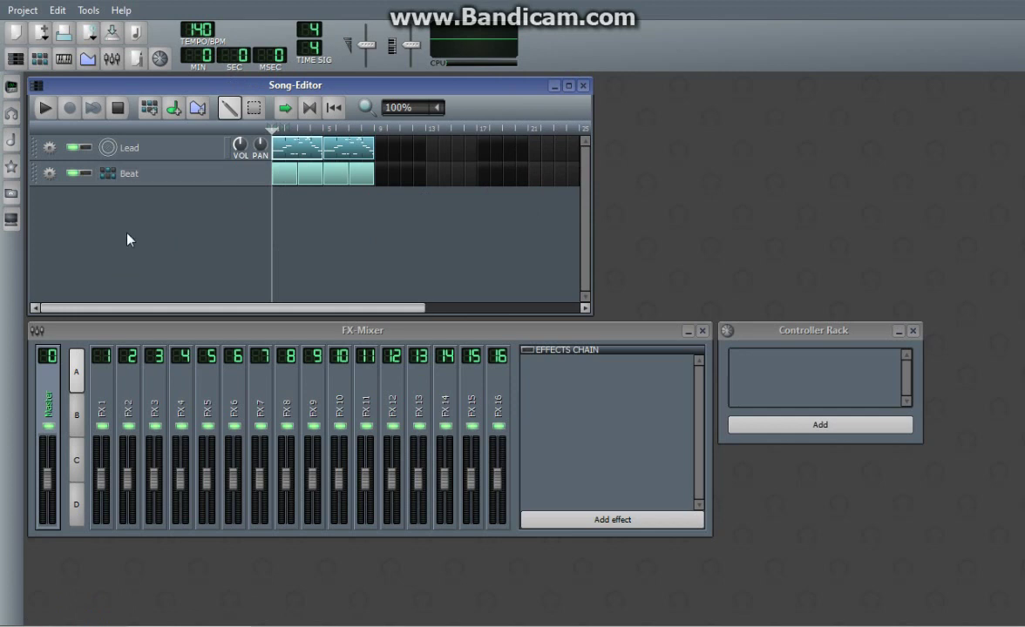
Drag a TripleOscillator instrument in as a new track above Beat and open its synth settings
left_click(9, 89)
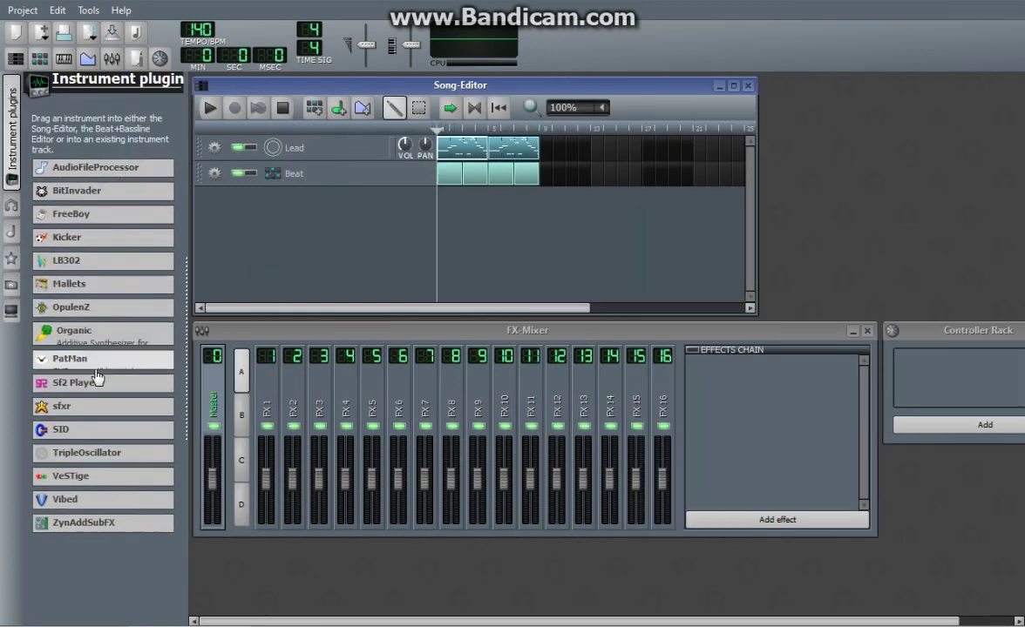
left_click_drag(87, 451, 245, 264)
left_click(11, 88)
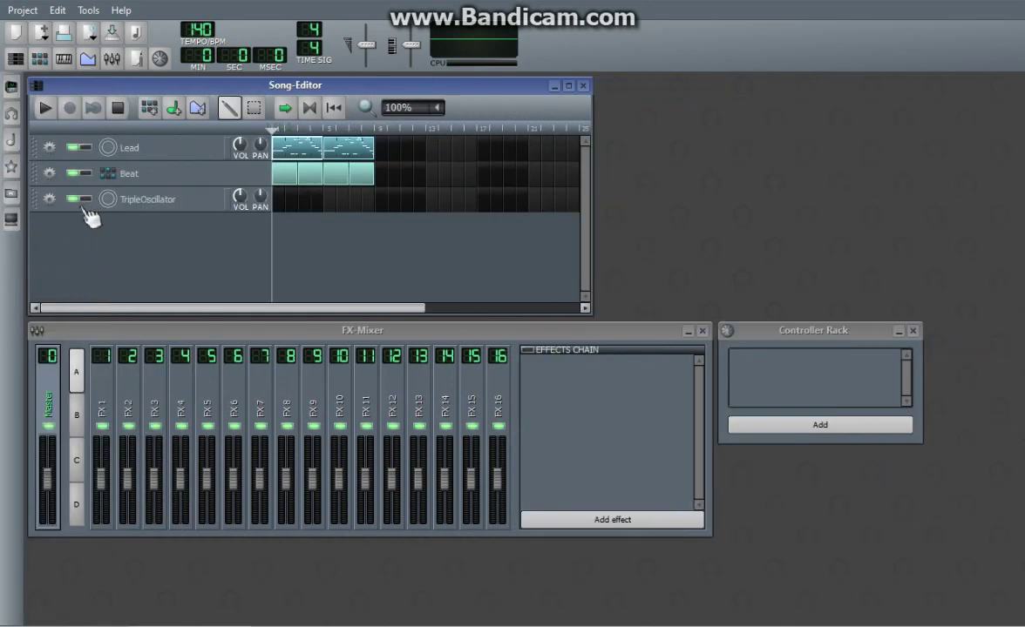
left_click_drag(37, 200, 36, 171)
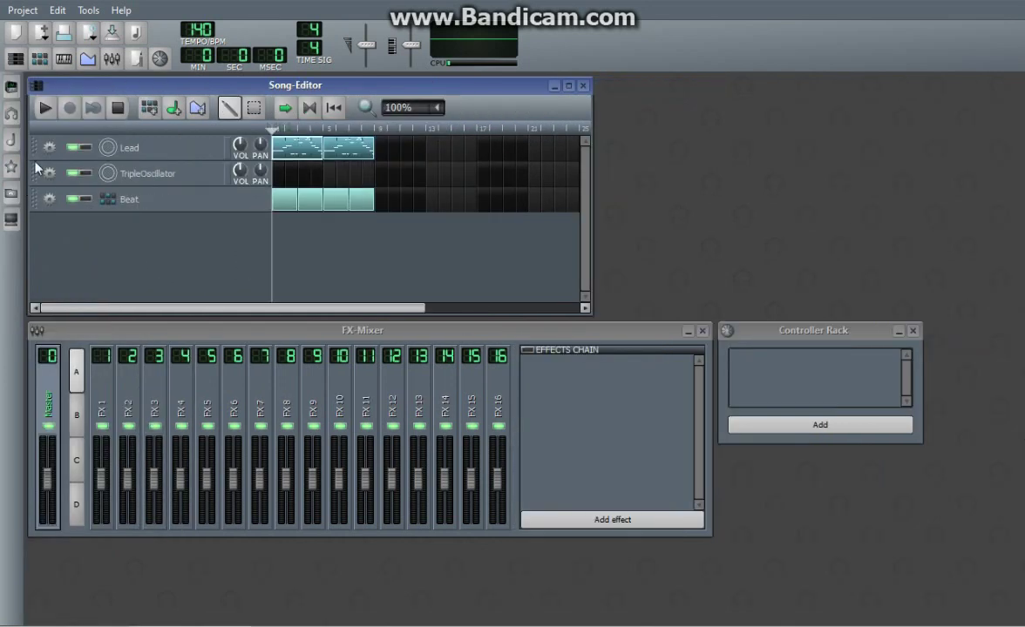
left_click(179, 173)
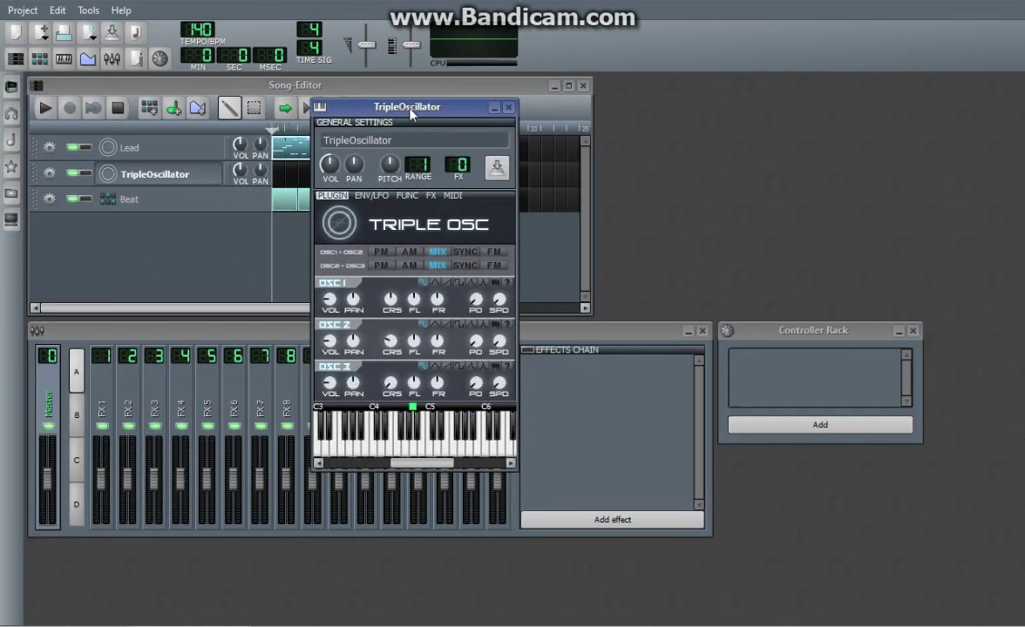
Set exact coarse pitches for the oscillators and exact volumes for OSC 1, 2 and 3
left_click_drag(410, 114, 408, 150)
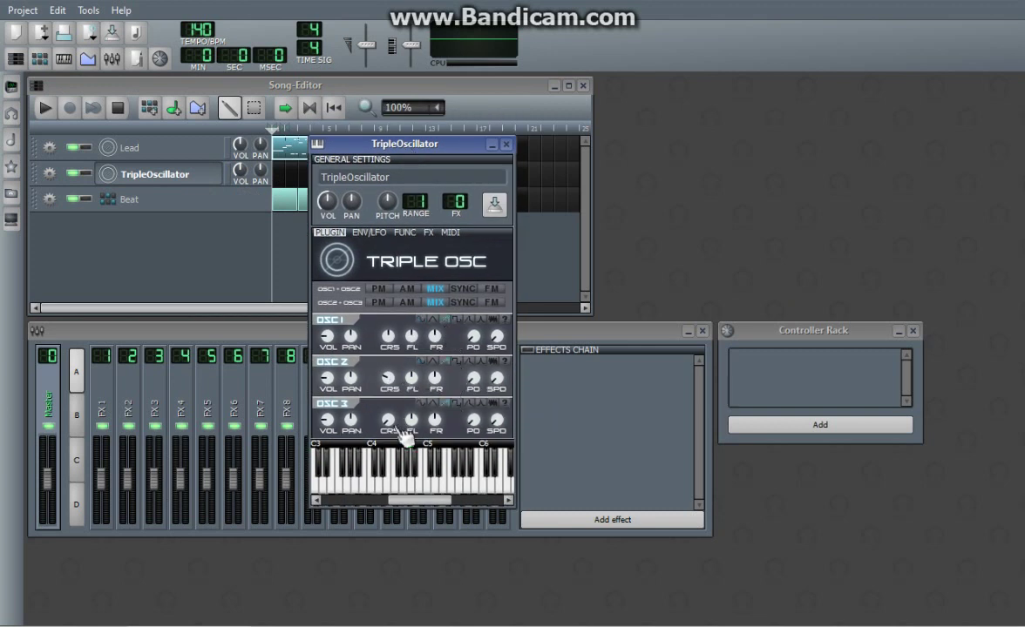
double_click(389, 422)
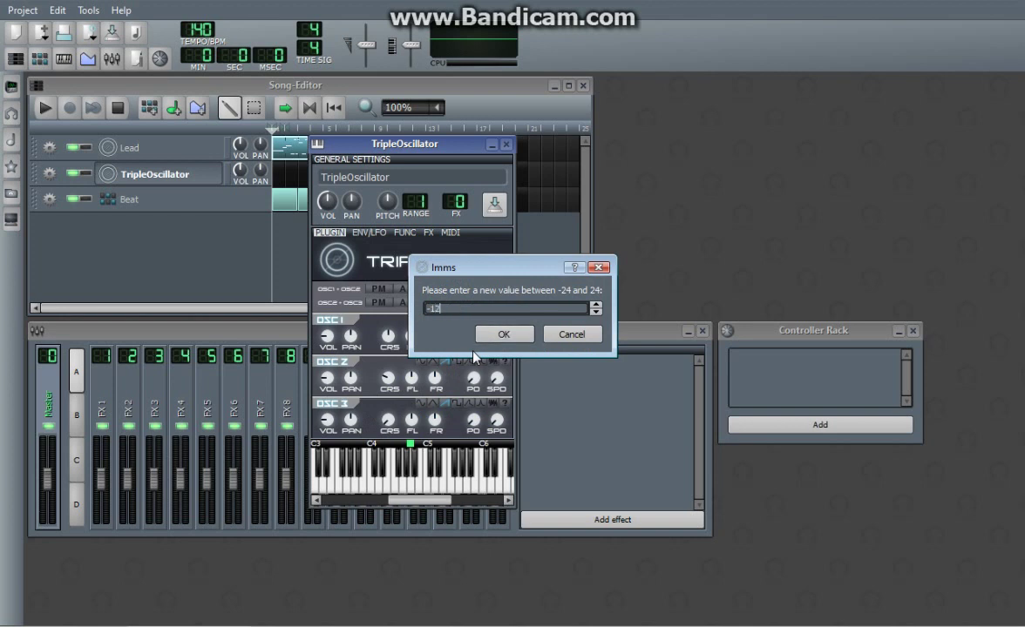
key("Return")
double_click(388, 382)
key("Return")
double_click(327, 377)
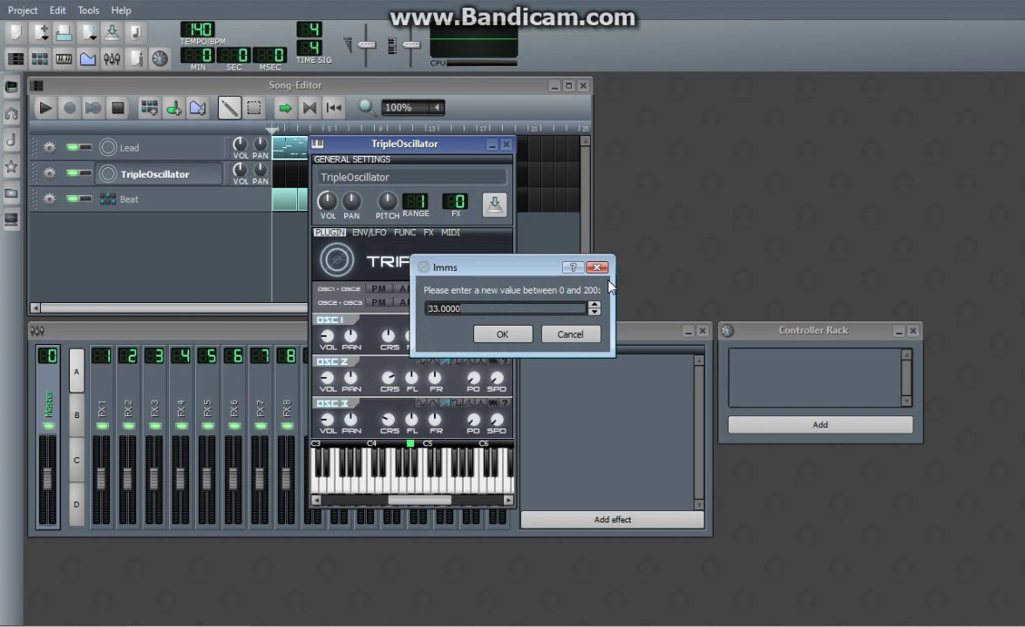
key("Return")
double_click(327, 420)
type("1")
left_click(510, 331)
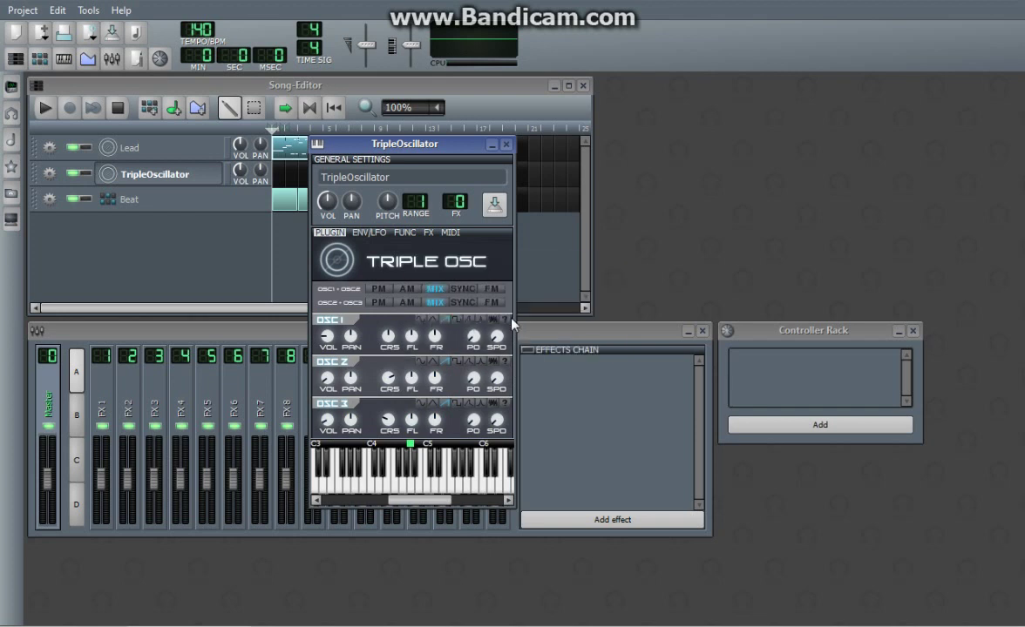
double_click(329, 336)
type("2")
key("Return")
Set the left and right fine detuning of the oscillators, including a detune of 10
double_click(419, 347)
type("-10")
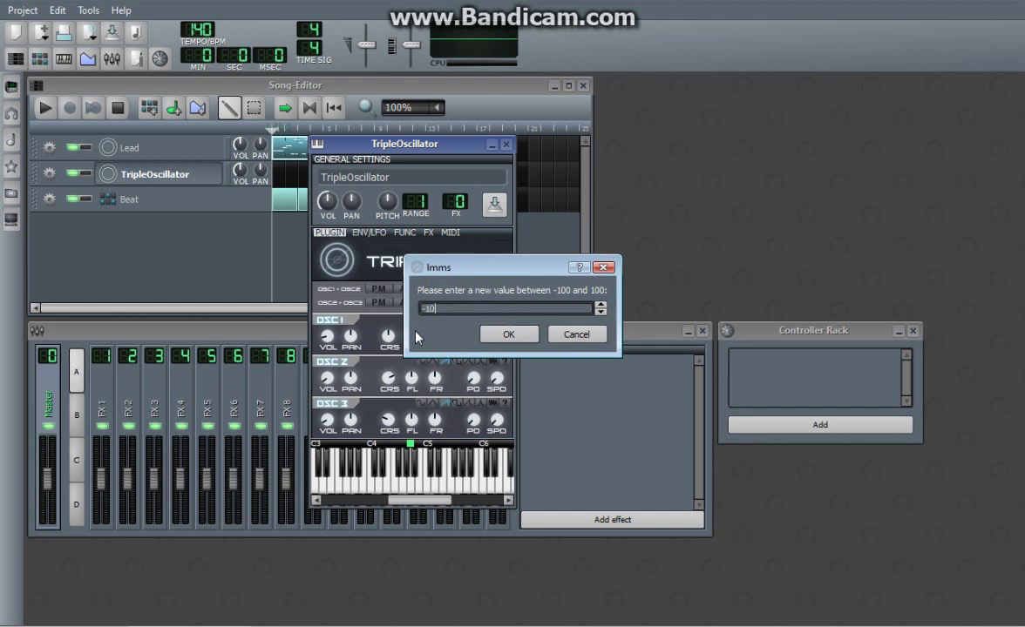
key("Return")
double_click(427, 338)
key("Return")
double_click(411, 385)
key("Return")
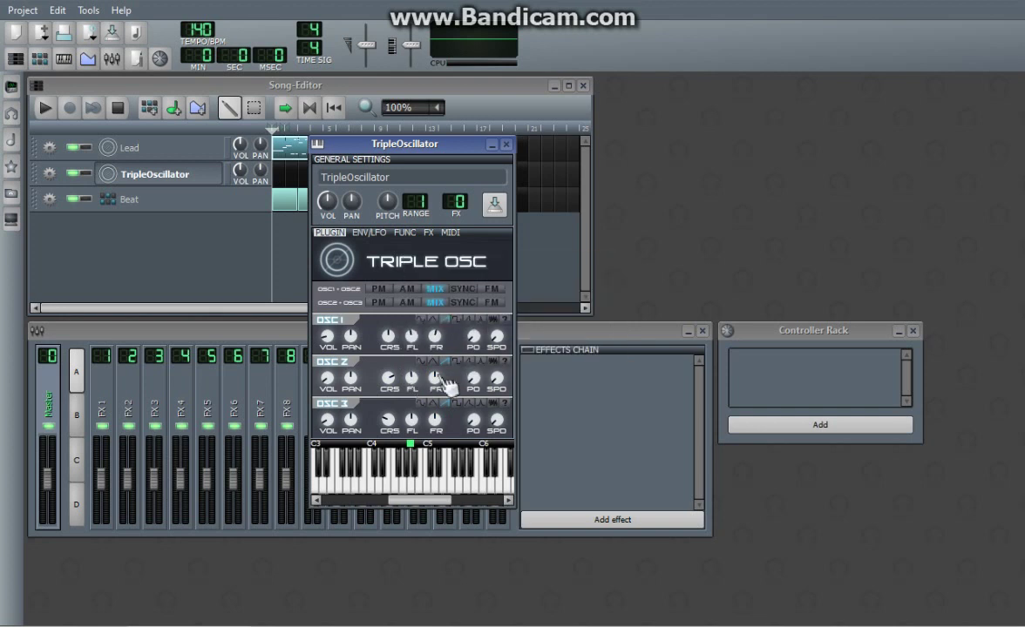
double_click(443, 381)
key("Return")
double_click(411, 421)
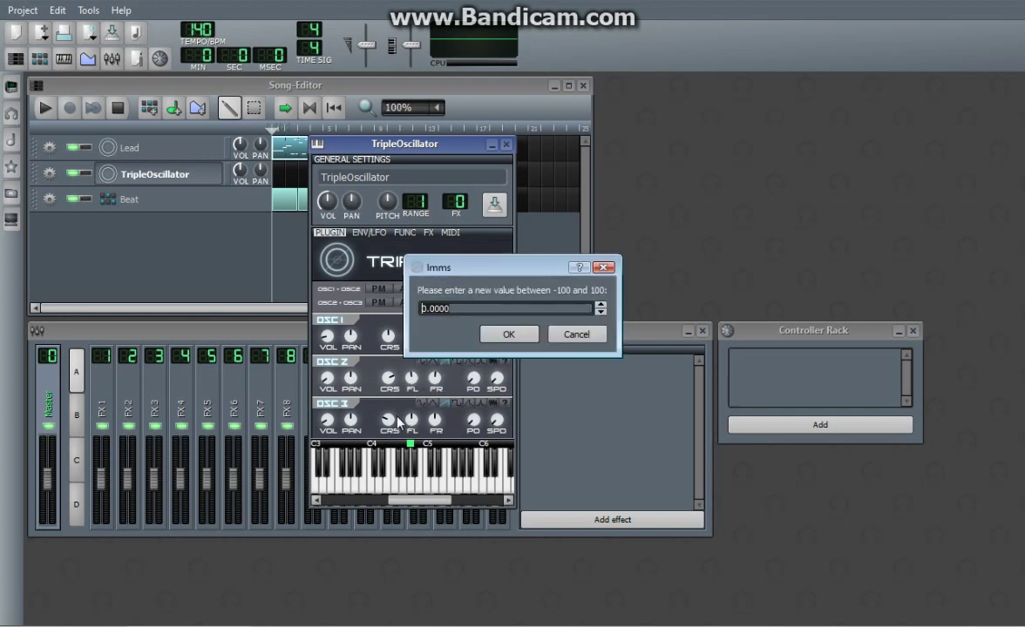
key("Return")
double_click(411, 421)
key("Return")
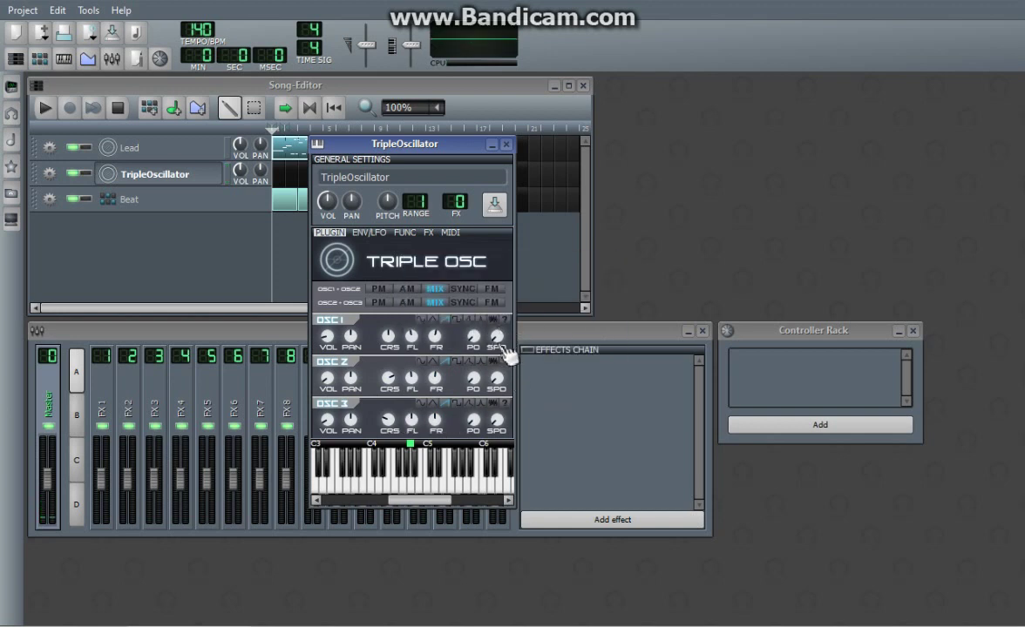
Set OSC 1 stereo phase detuning to 180 and OSC 3's to 90
left_click_drag(505, 351, 506, 331)
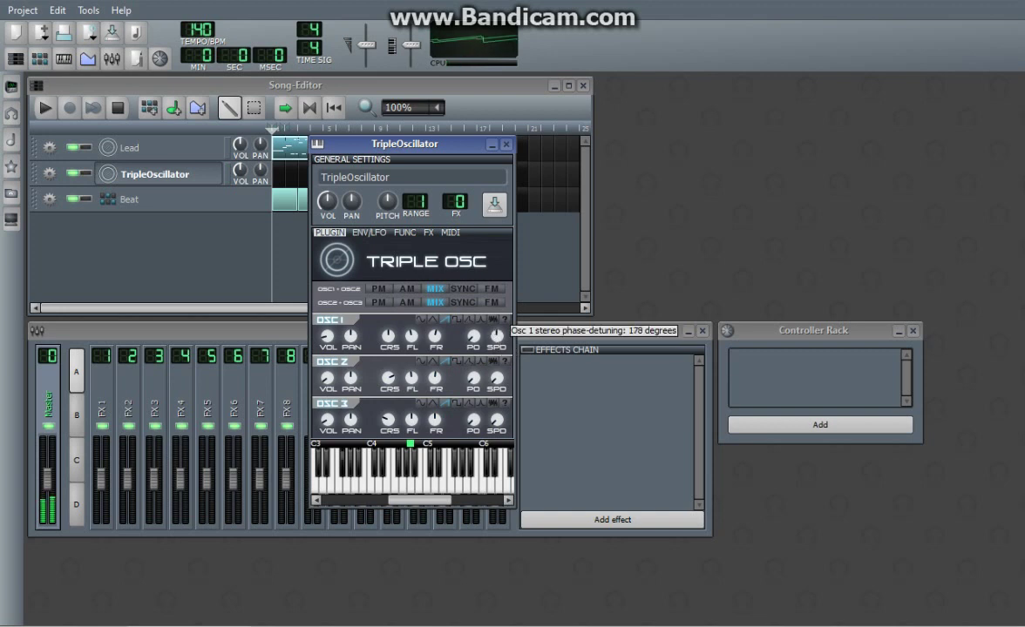
double_click(496, 338)
type("180")
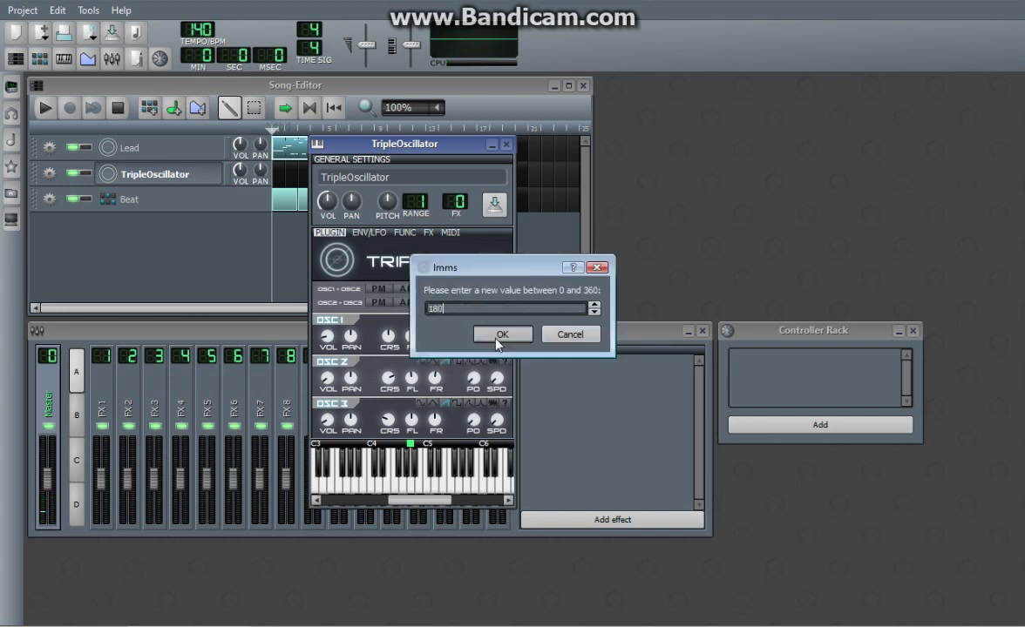
left_click(496, 338)
double_click(489, 421)
key("Return")
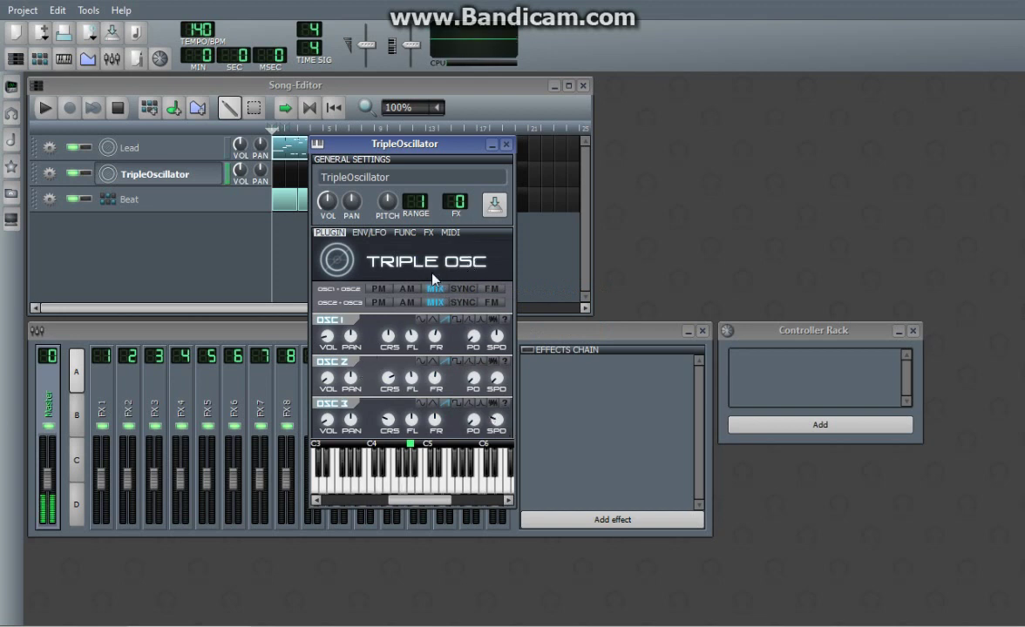
Create a pattern on the chord track and draw a three-note chord at its start
left_click(506, 146)
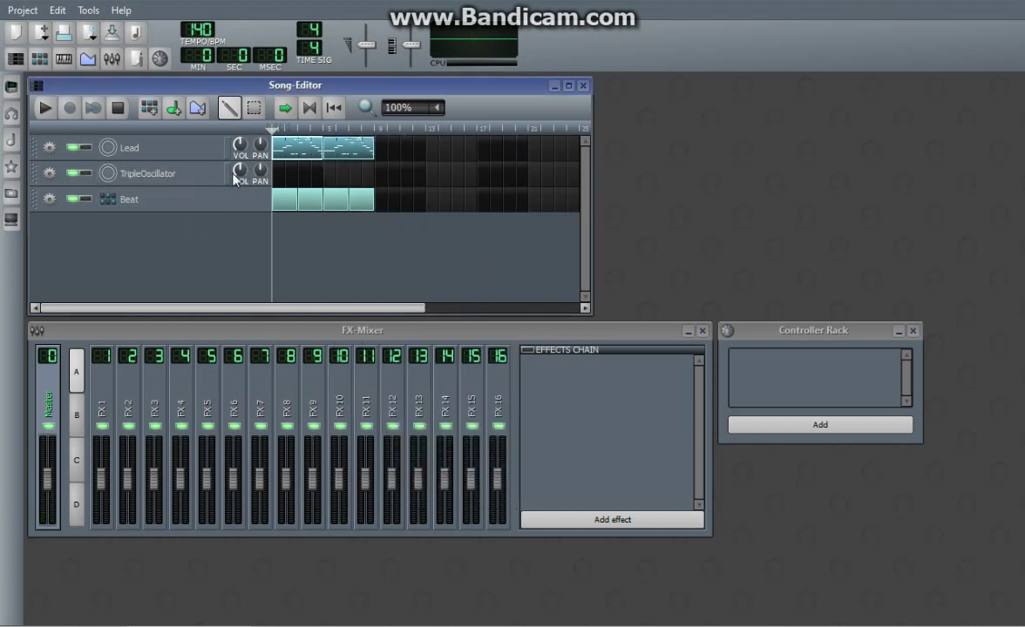
left_click(43, 106)
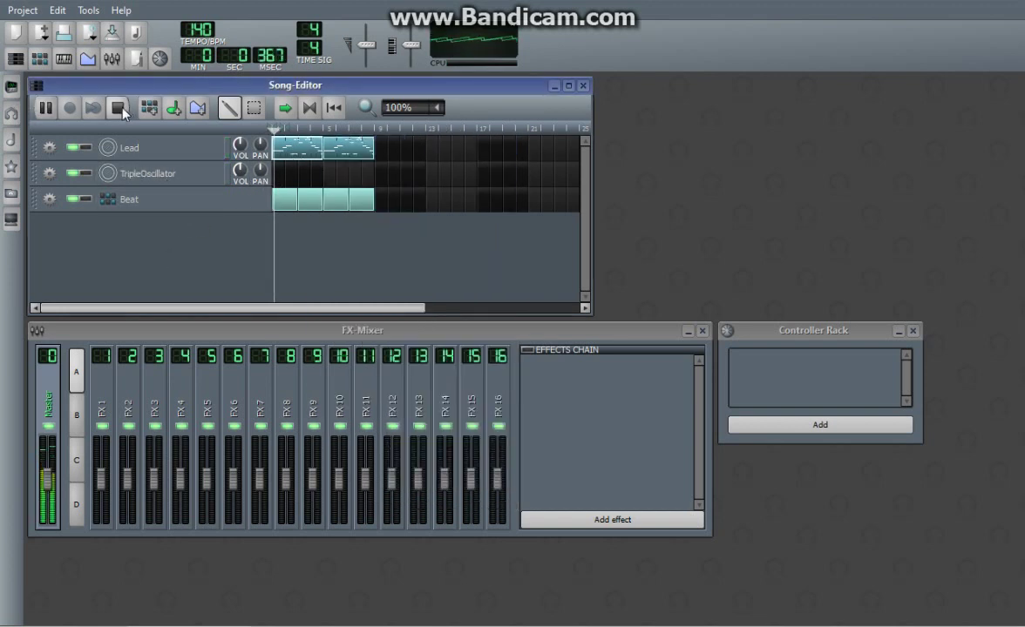
left_click(117, 107)
double_click(281, 178)
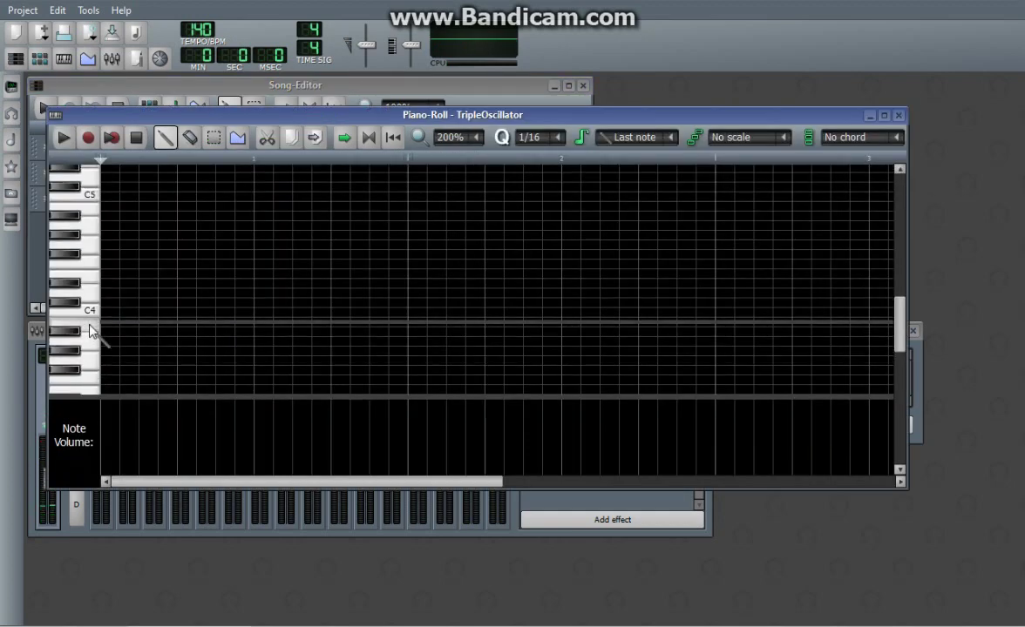
scroll(87, 357, "down", 2)
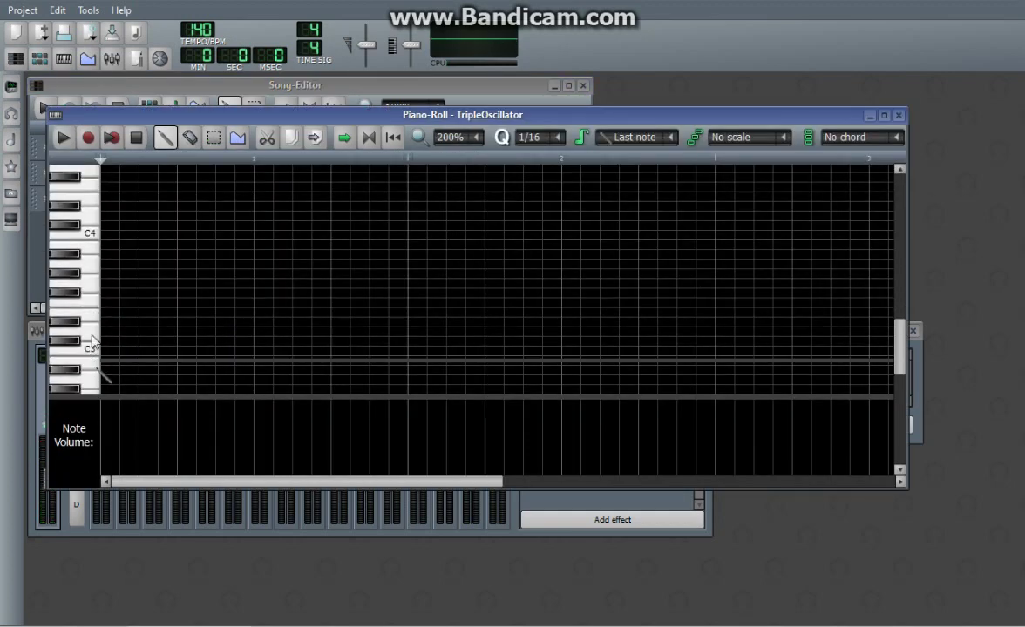
left_click(99, 252)
left_click(128, 246)
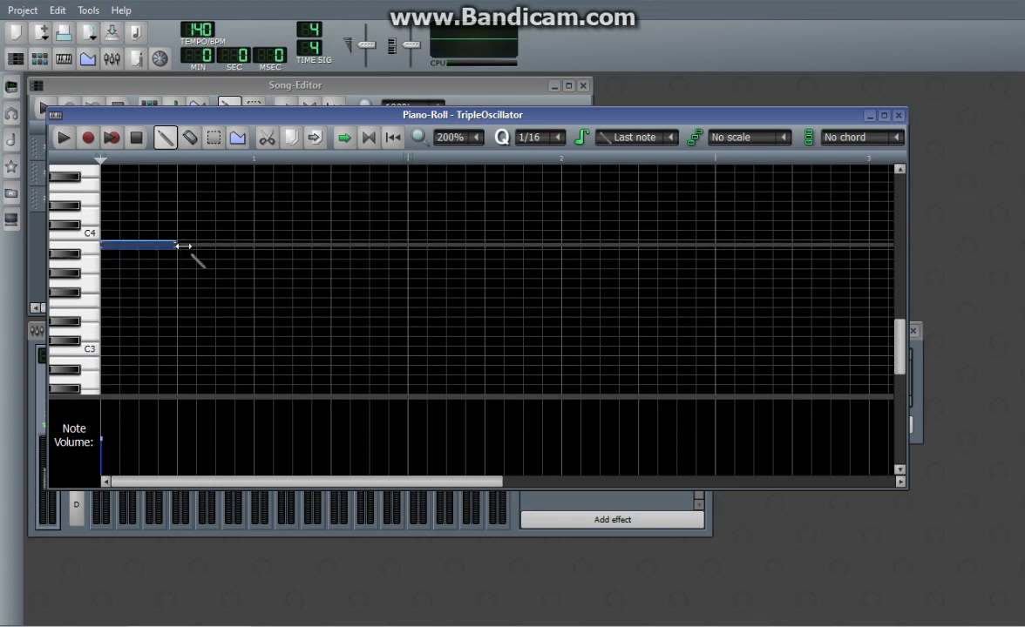
left_click_drag(183, 247, 252, 246)
scroll(121, 281, "up", 3)
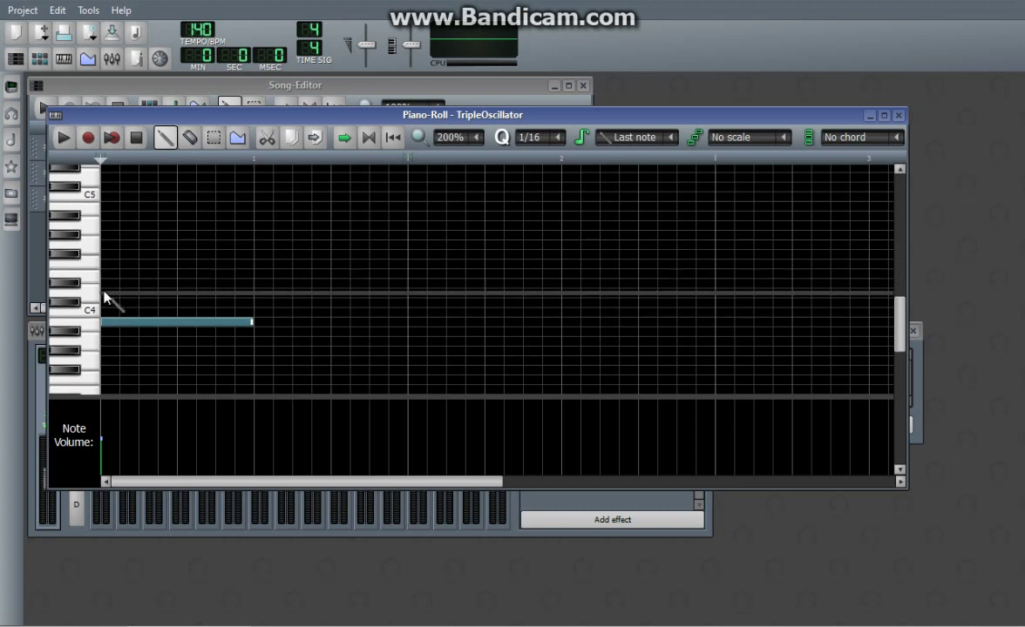
left_click(105, 293)
left_click(105, 263)
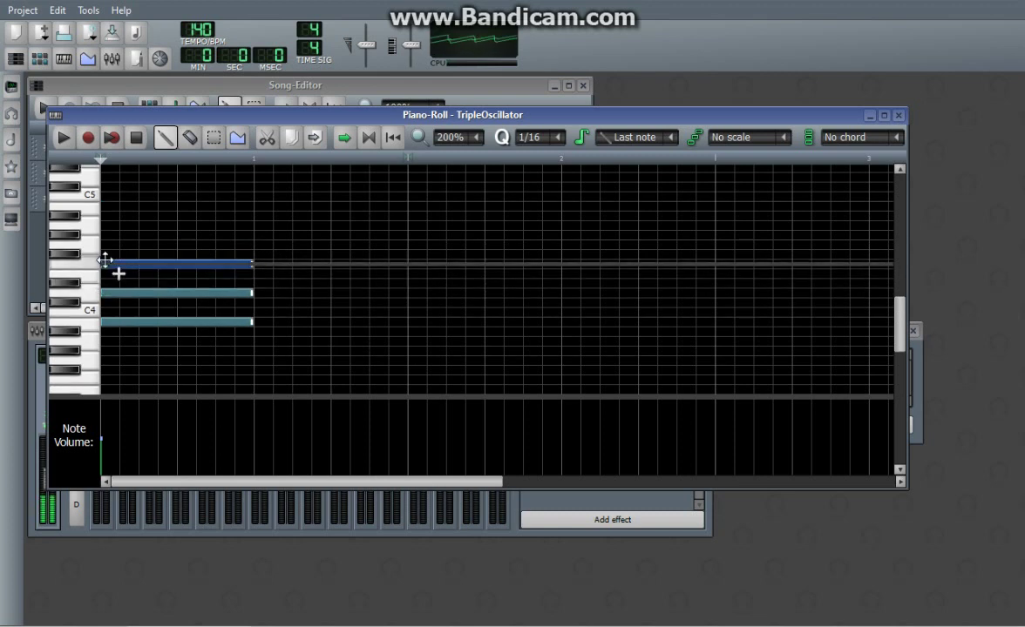
Listen to the chord in the song, then stretch all its notes to a full bar
left_click(897, 115)
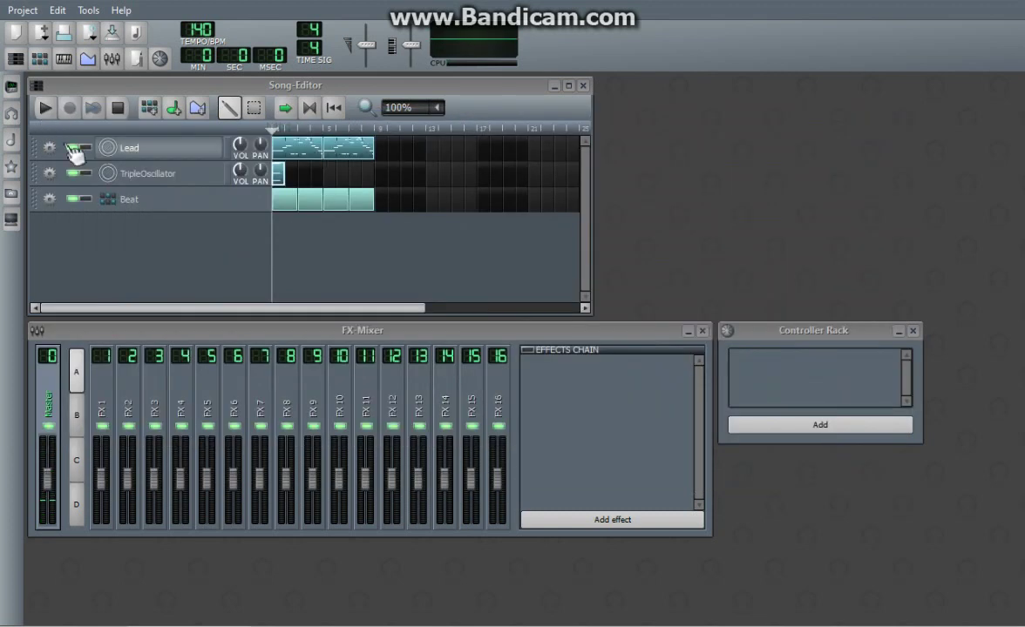
left_click(45, 107)
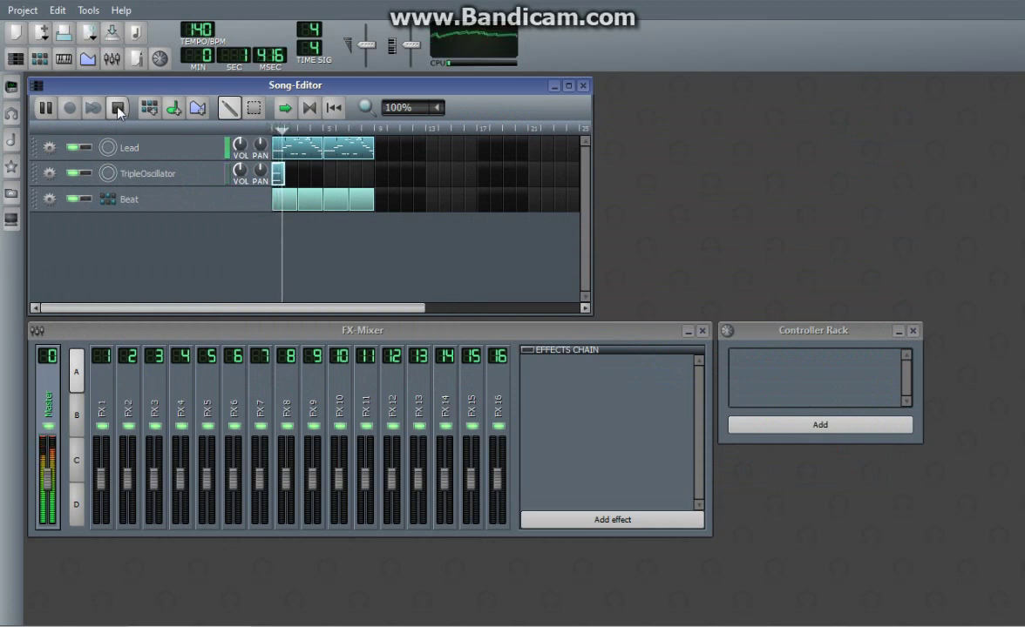
left_click(118, 108)
double_click(280, 174)
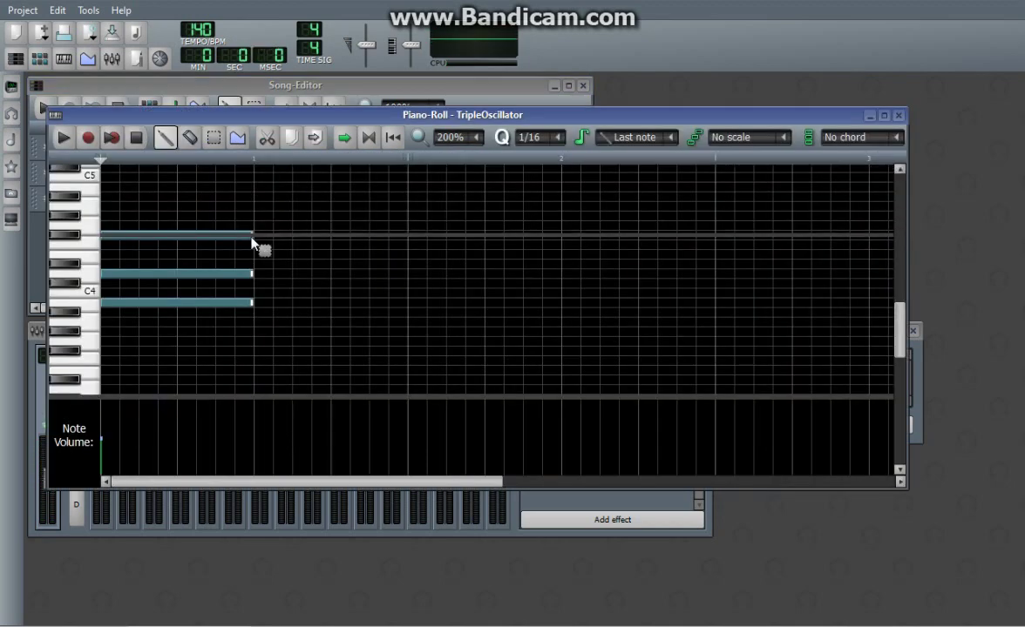
key("ctrl+a")
left_click_drag(290, 234, 412, 228)
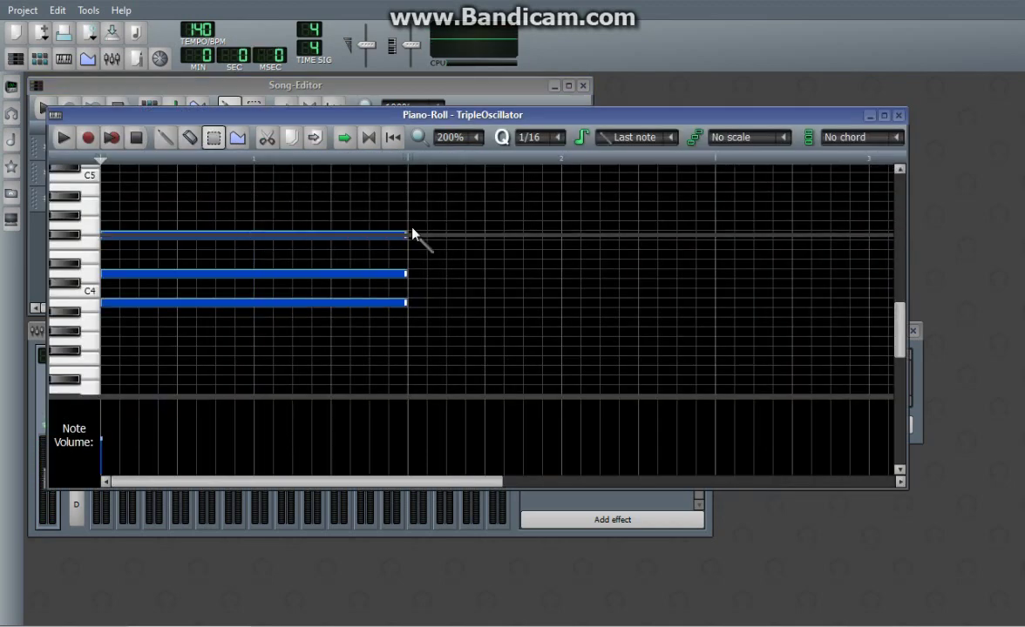
Draw three more three-note chords at bars 2, 3 and 4
left_click(414, 274)
left_click(414, 235)
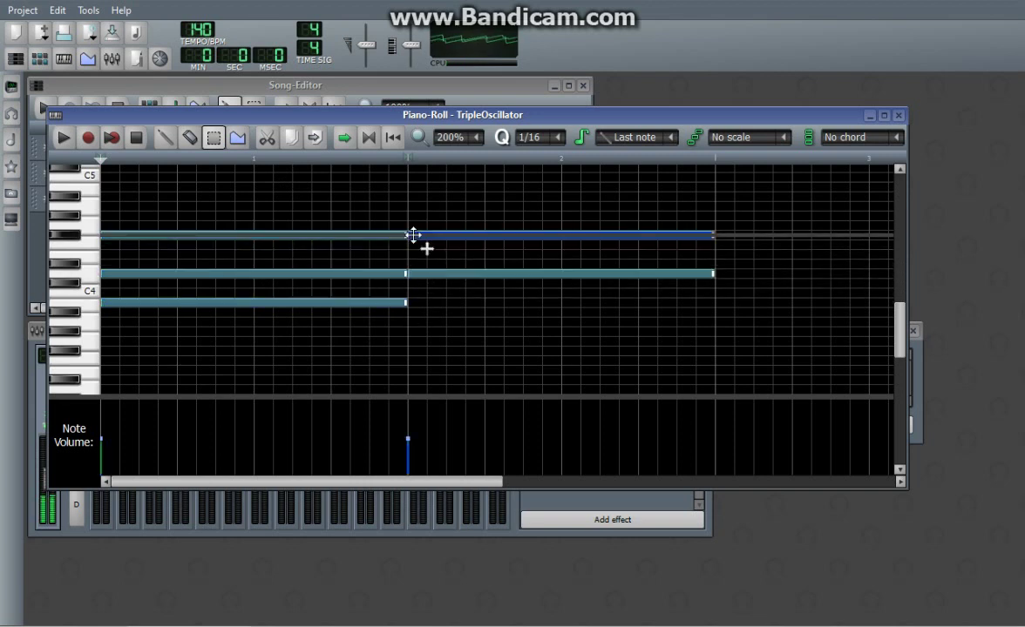
left_click_drag(413, 235, 414, 205)
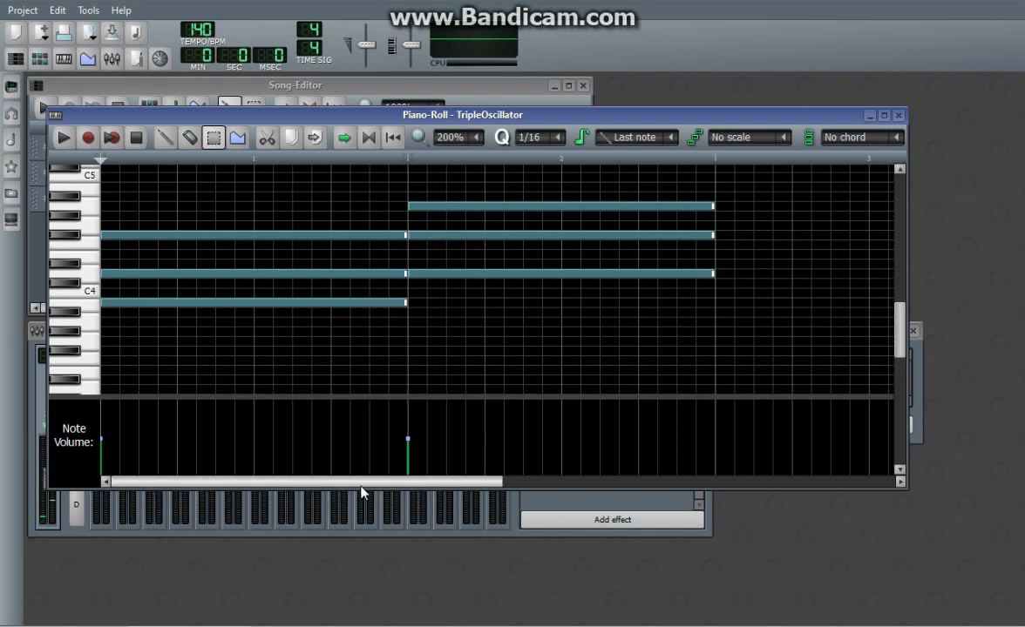
left_click_drag(363, 492, 482, 488)
left_click(444, 322)
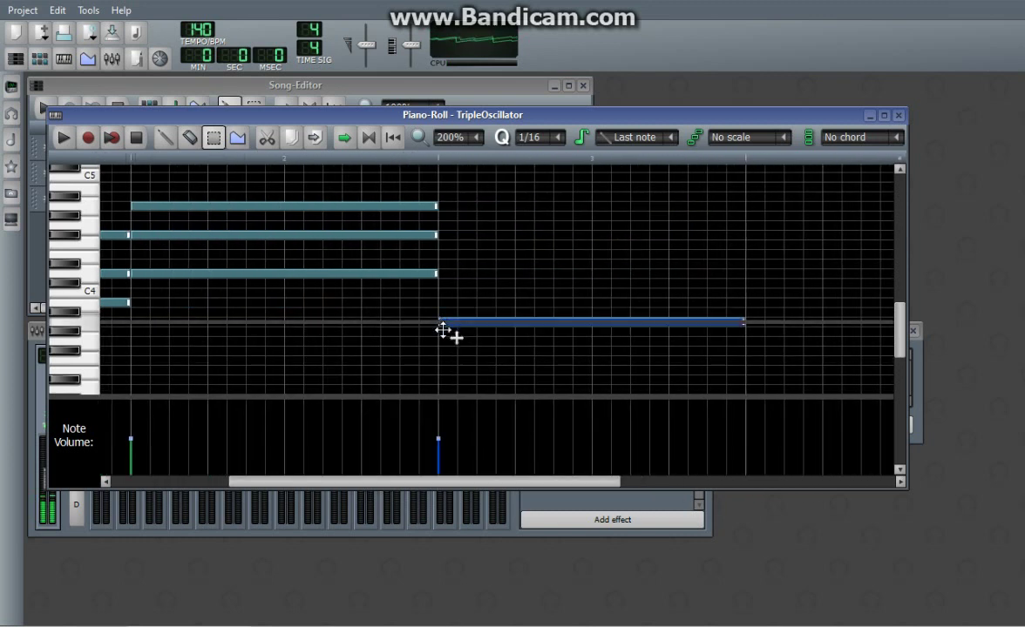
left_click(444, 284)
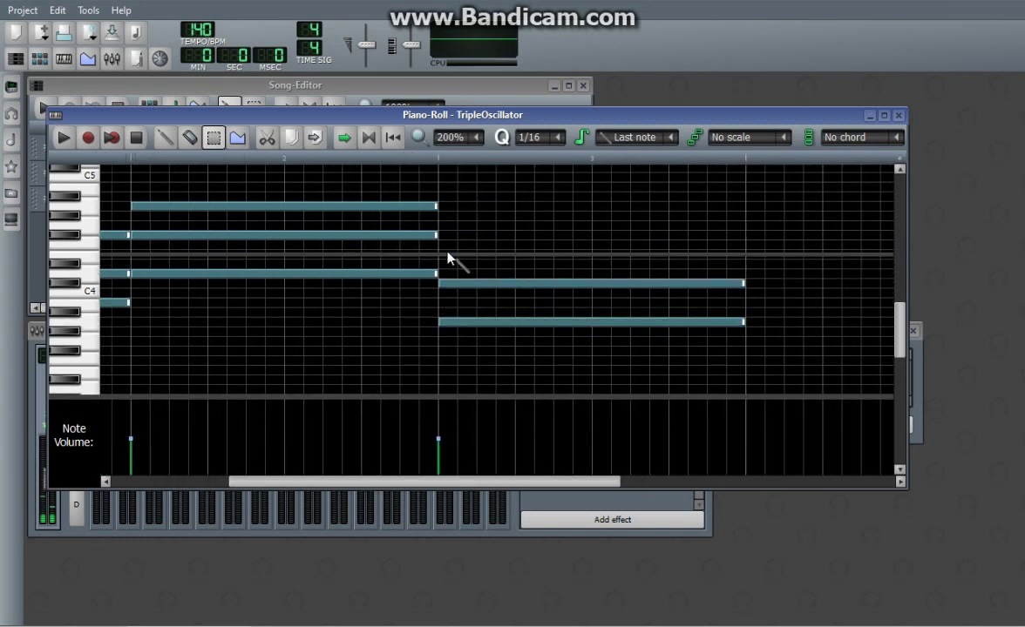
left_click(444, 253)
left_click(748, 340)
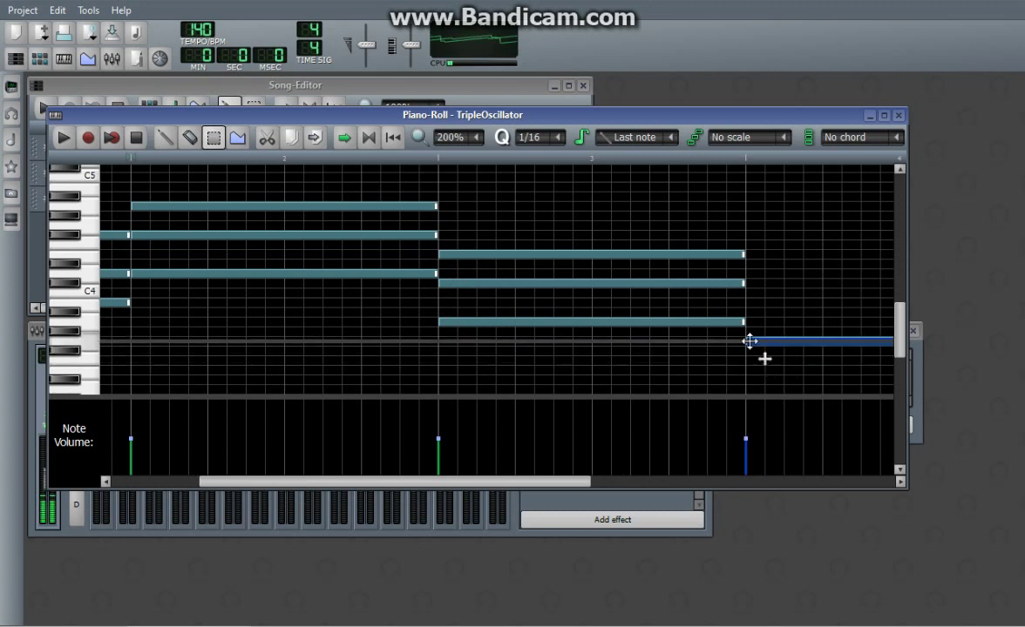
left_click(748, 302)
left_click(748, 264)
Return to the Song Editor and play the song with the new chords
left_click(898, 115)
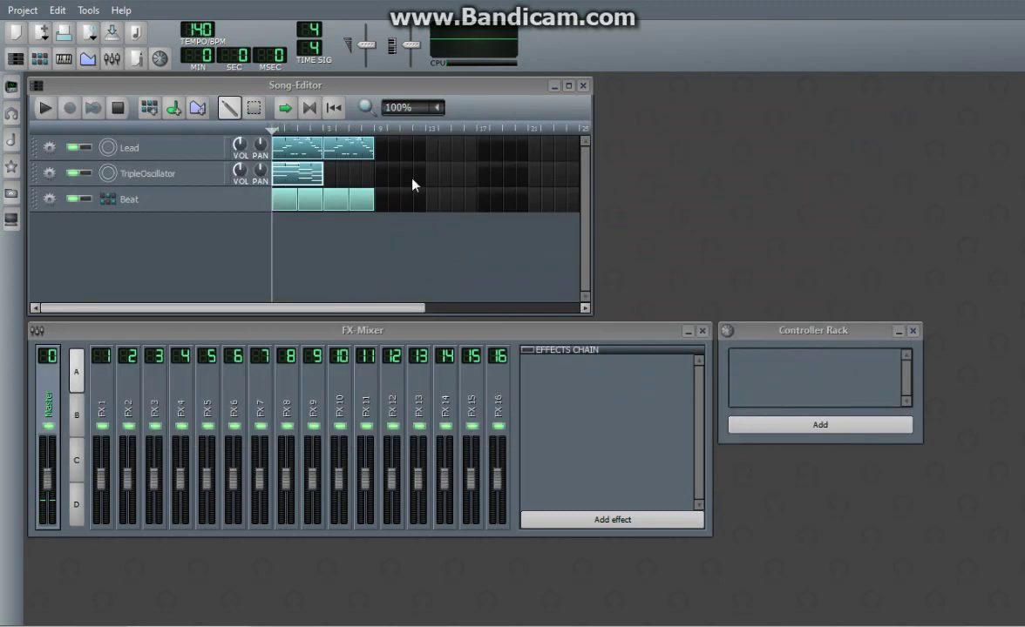
left_click(45, 106)
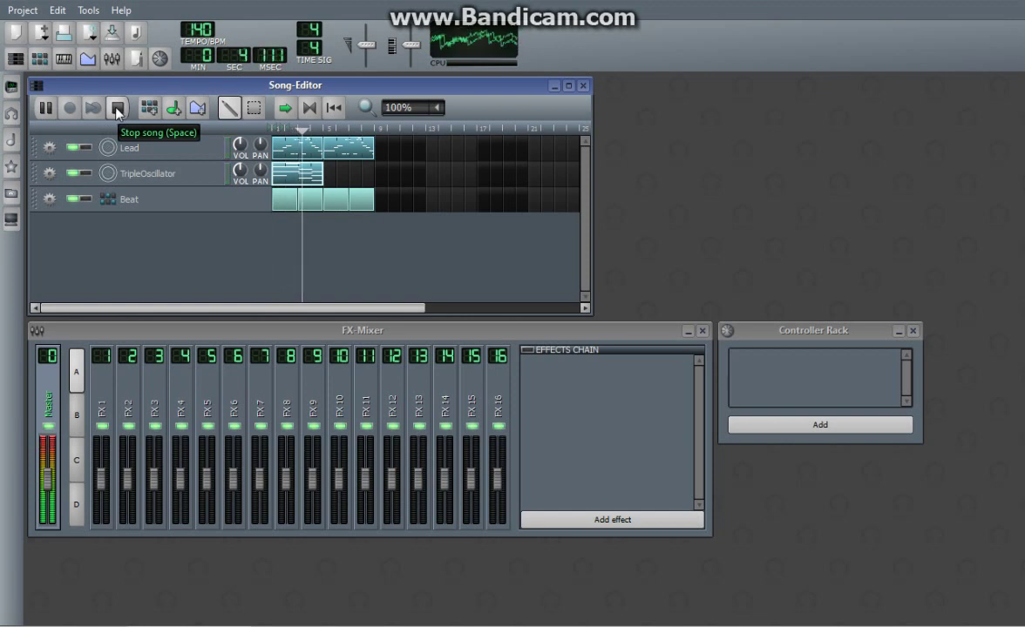
left_click(117, 108)
Lower the TripleOscillator instrument volume to an exact value typed as 5, then replay the song
left_click(196, 178)
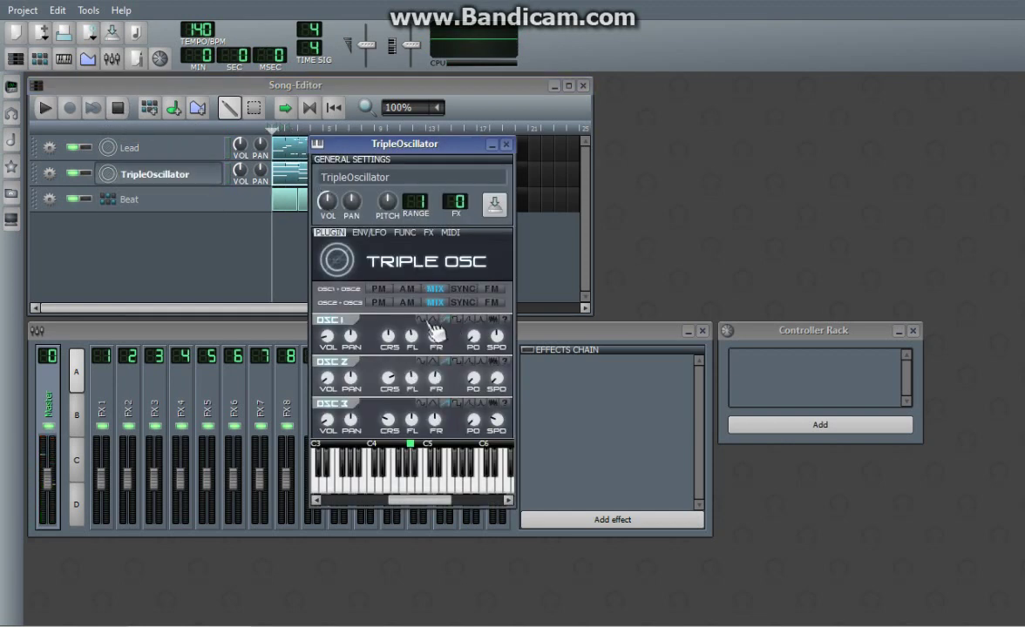
double_click(329, 203)
type("50")
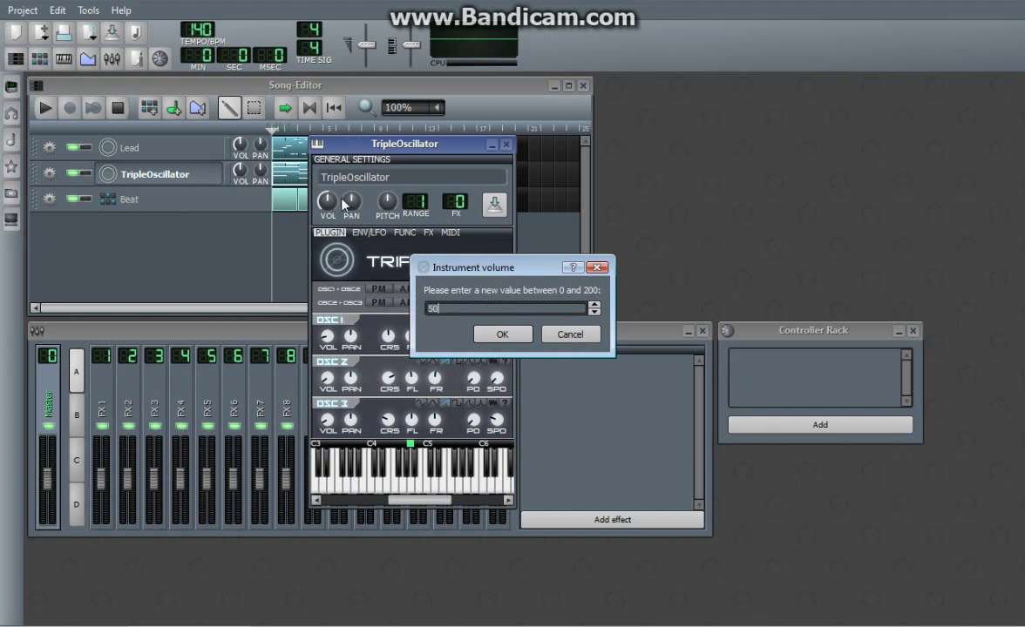
key("Return")
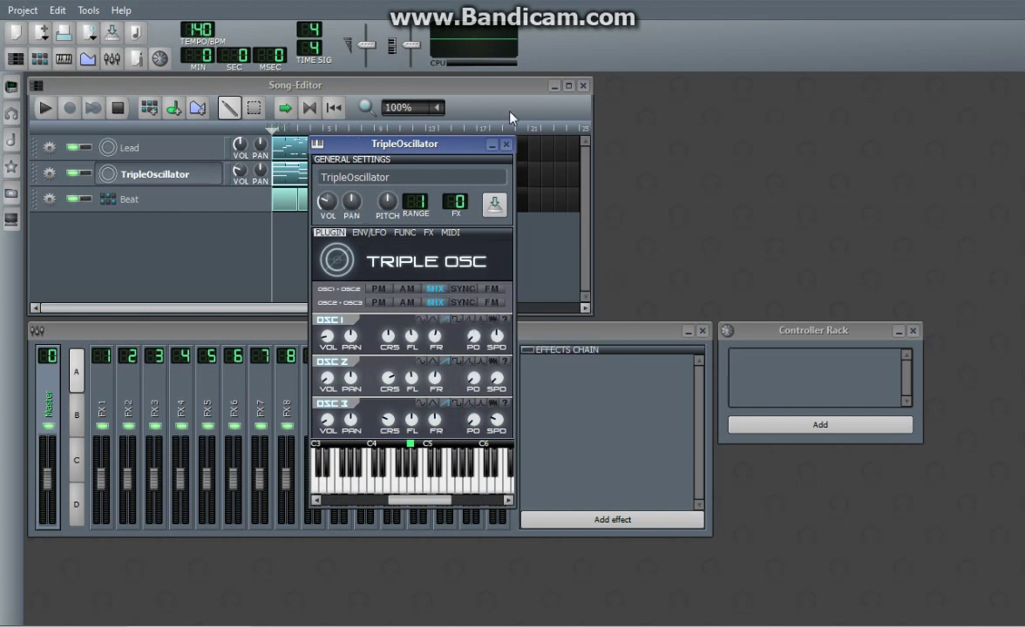
left_click(505, 145)
left_click(48, 105)
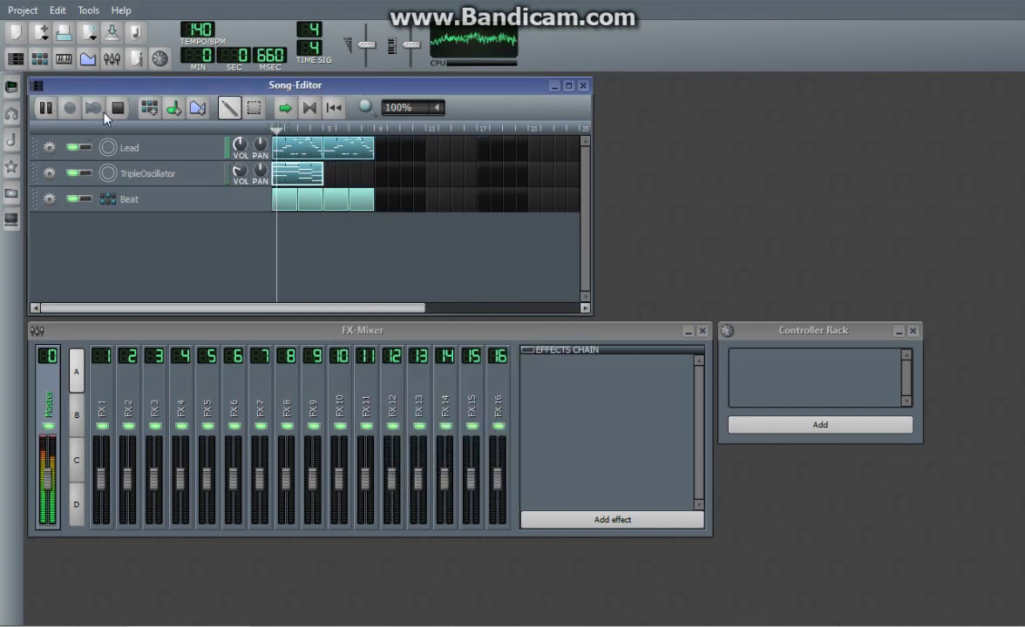
Glance at the Lead settings, copy the chord clip to bar 5, and stop playback
left_click(164, 157)
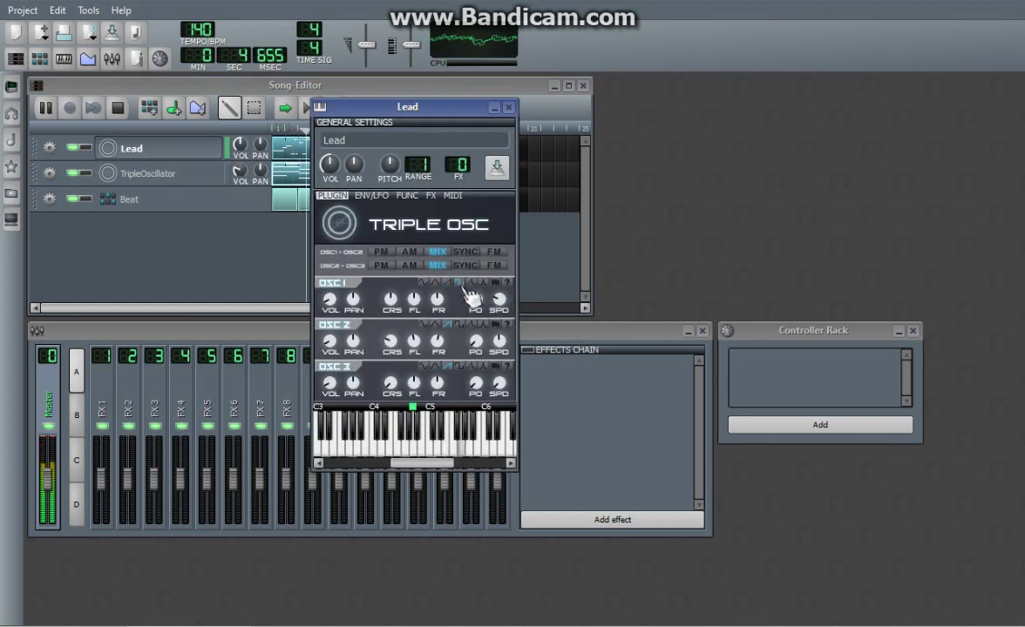
left_click(510, 108)
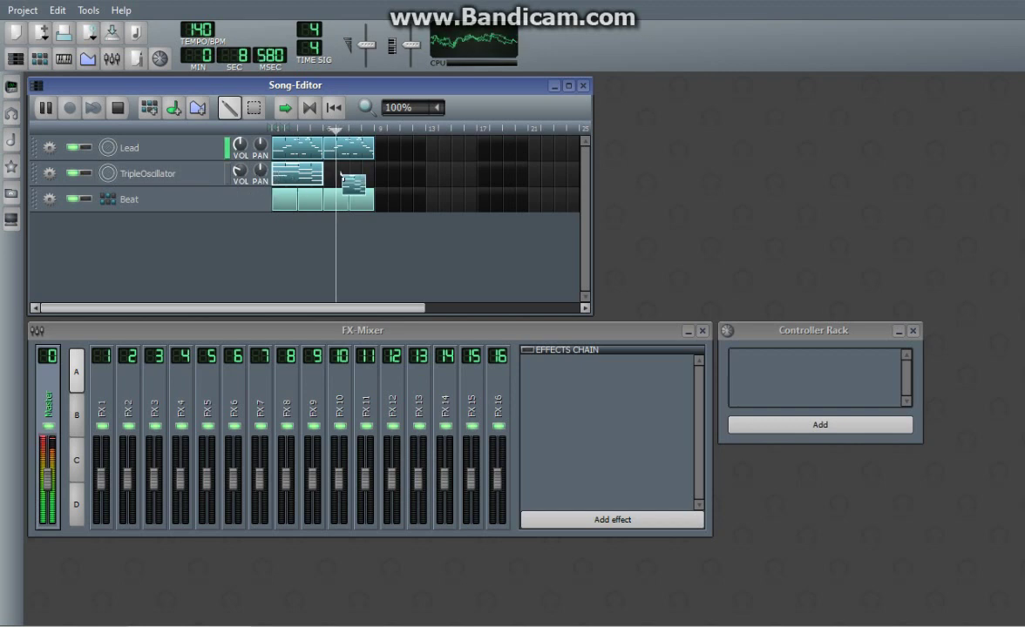
left_click_drag(339, 178, 338, 182)
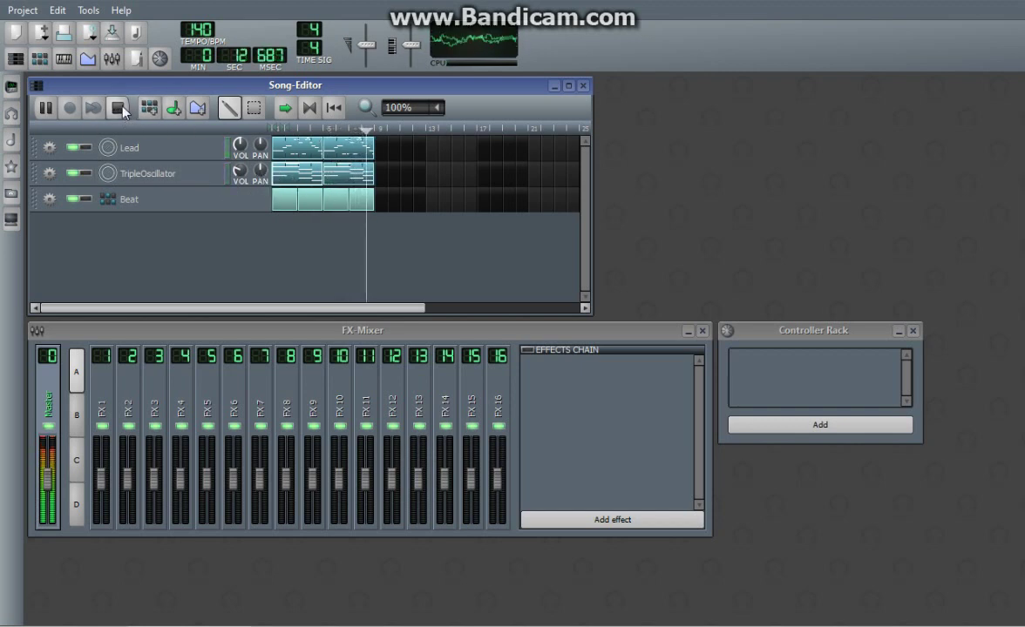
left_click(120, 108)
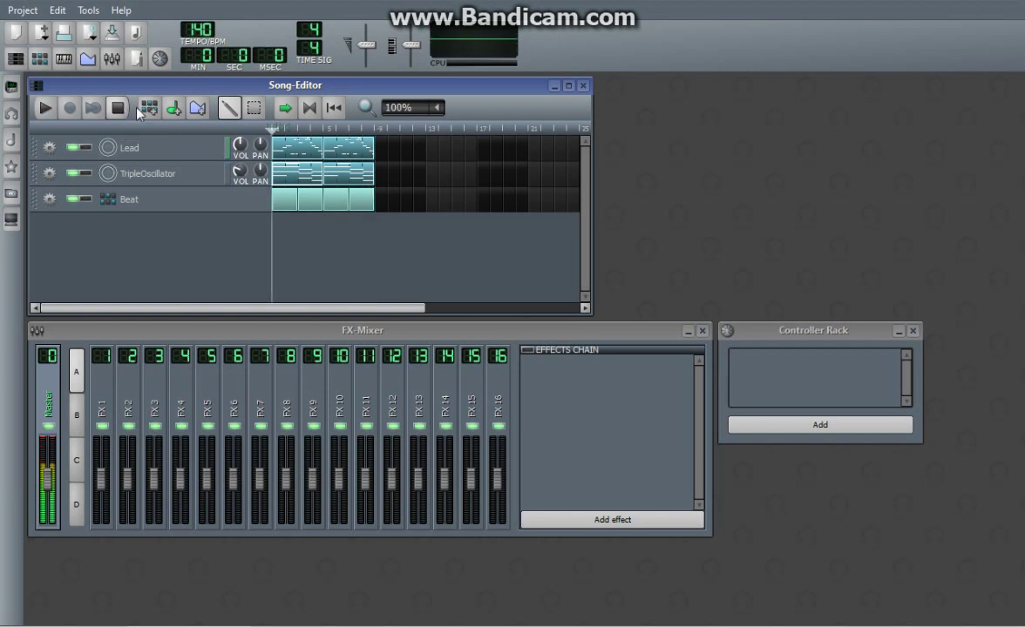
Enable loop points and drag the loop markers to span the clips
left_click(309, 108)
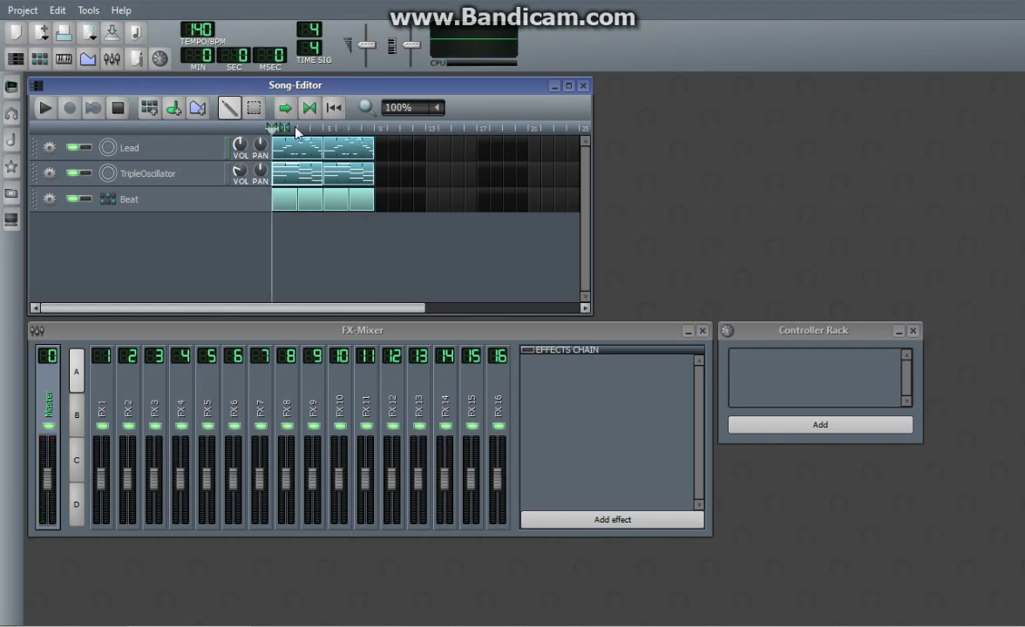
left_click_drag(296, 130, 361, 140)
left_click(375, 131)
left_click_drag(307, 130, 351, 138)
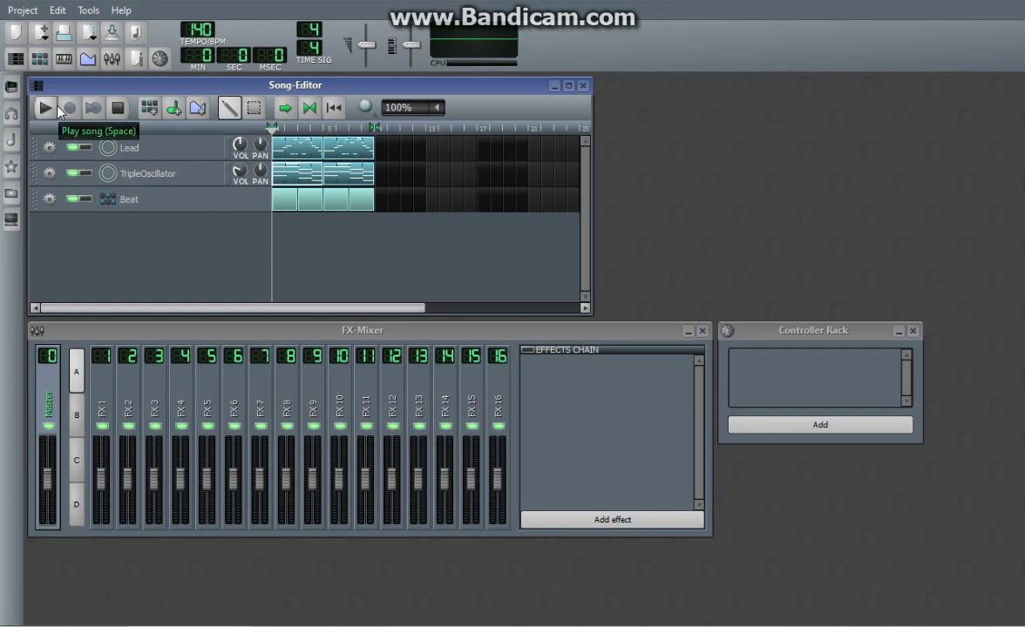
Listen to the looped section, then stop and save the project
left_click(47, 108)
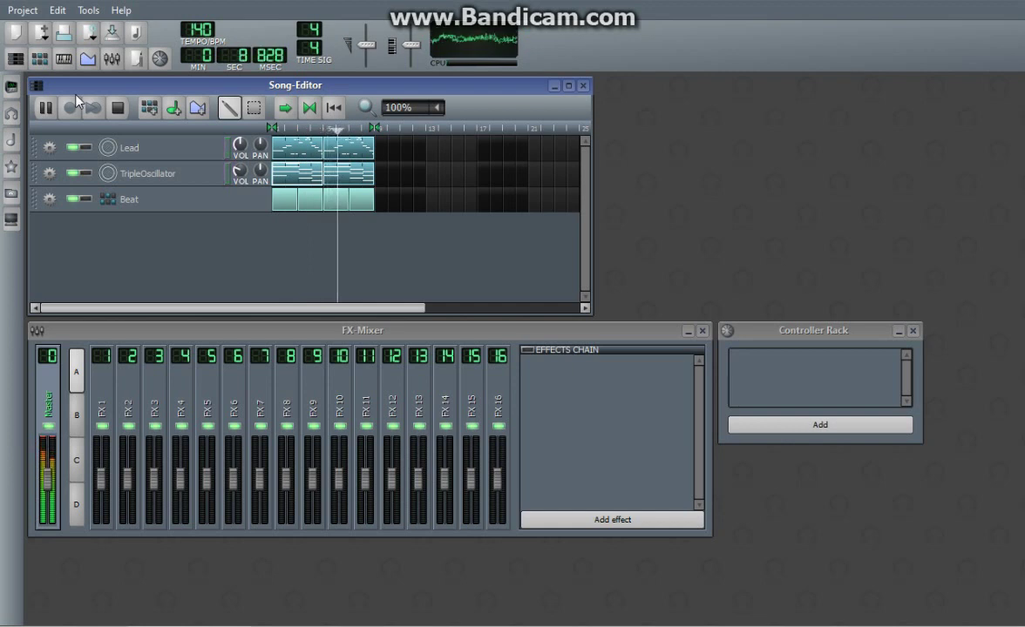
left_click(119, 108)
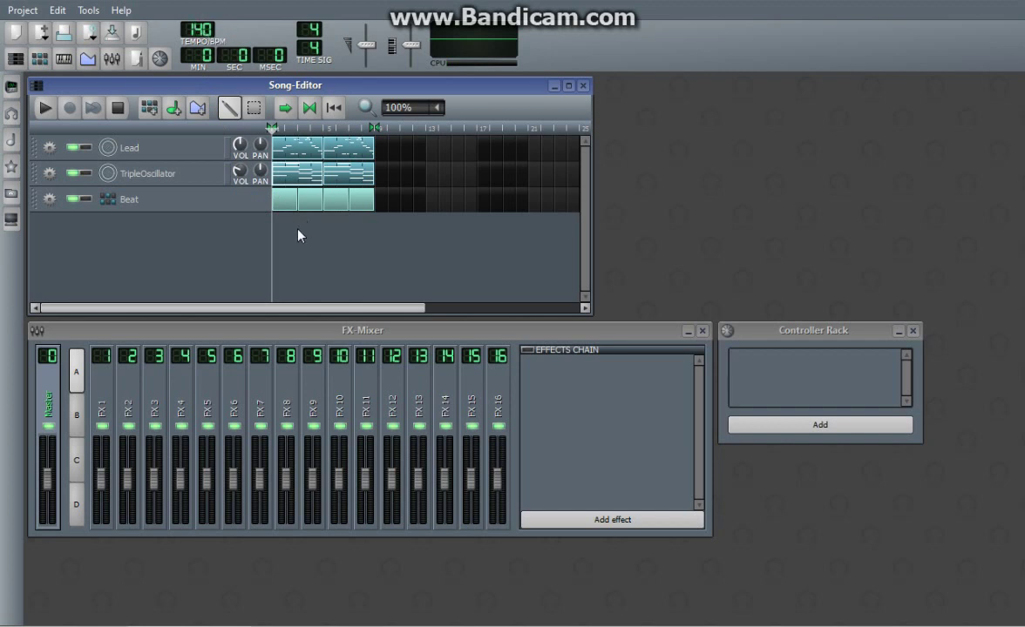
key("ctrl+s")
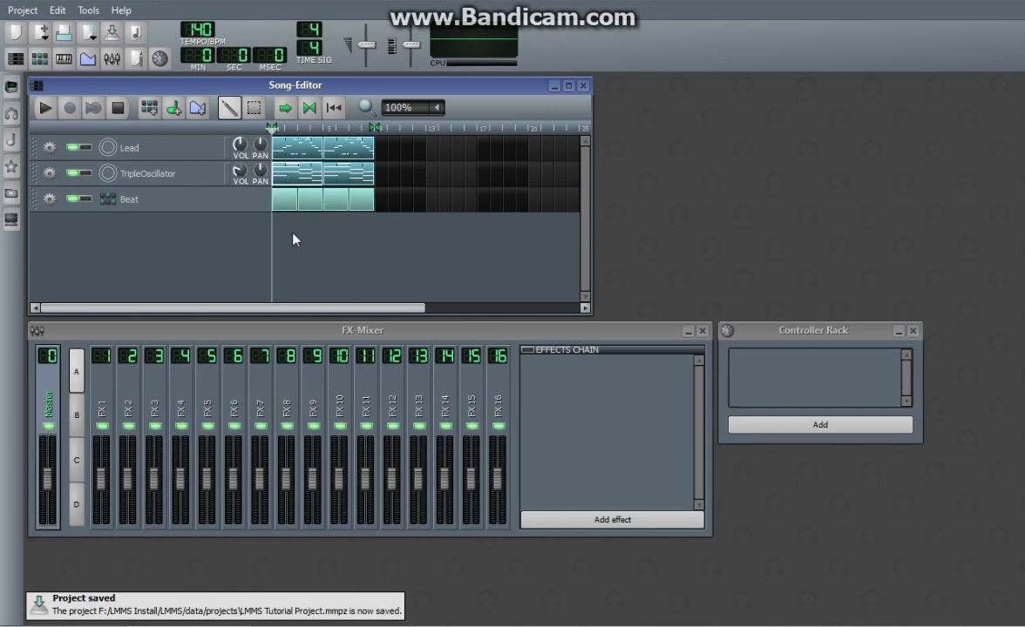